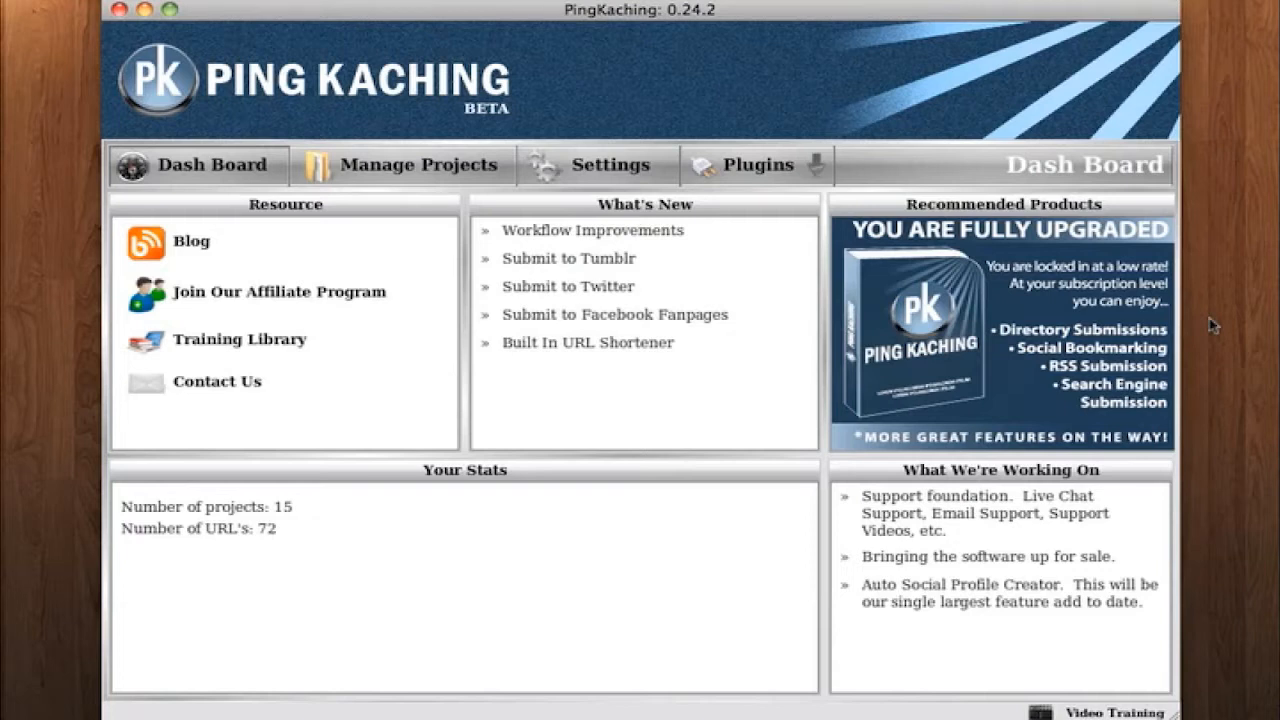
# - Open the new-project wizard and examine the name and email fields on its Pen Name page
pyautogui.click(417, 176)
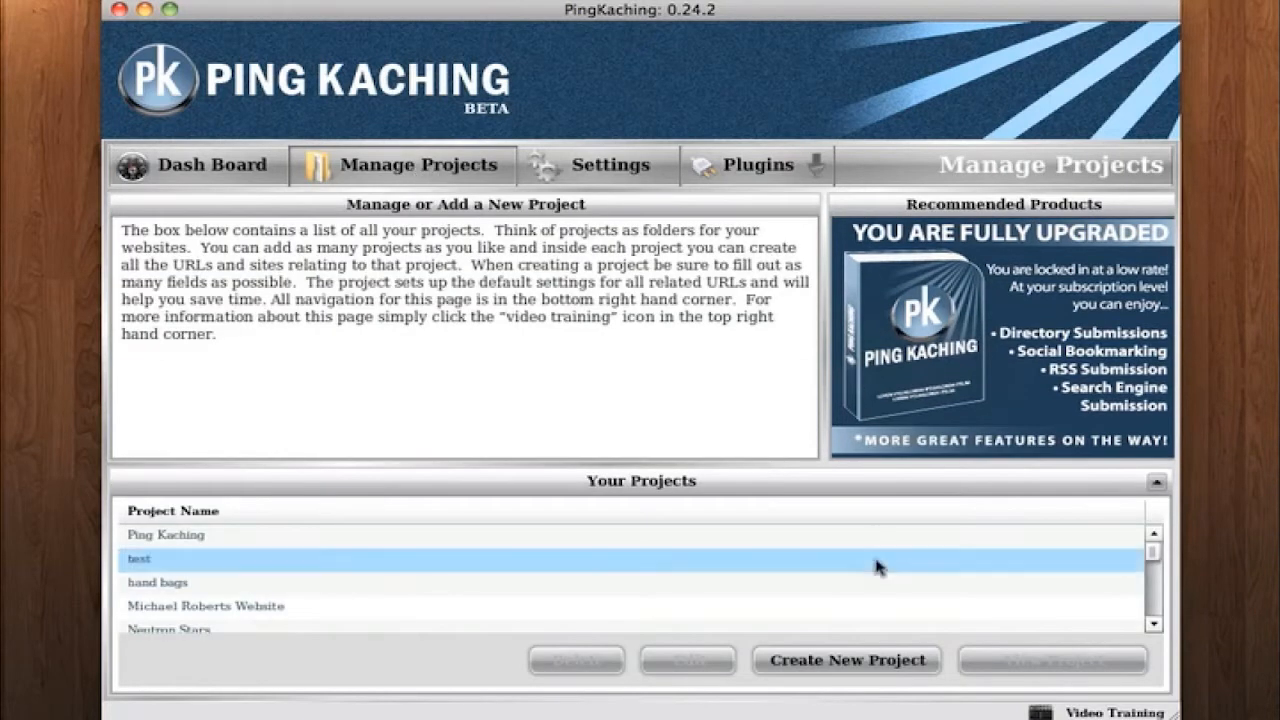
pyautogui.click(874, 652)
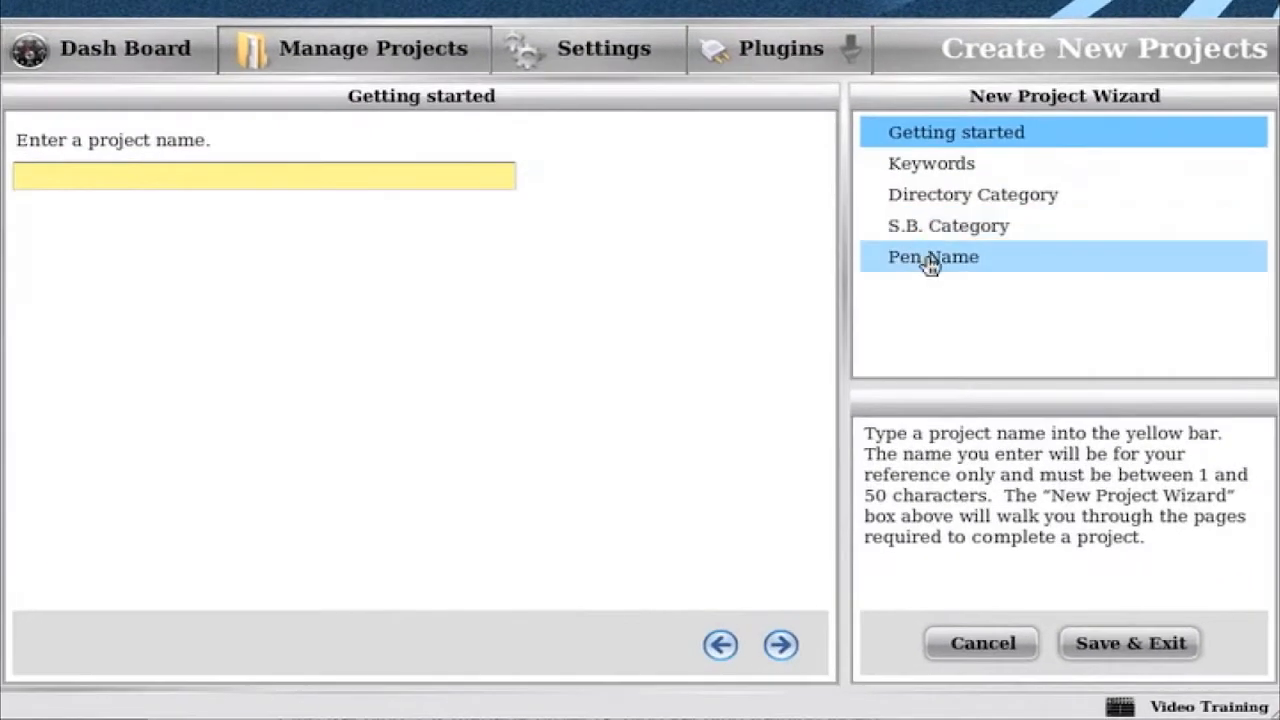
pyautogui.click(930, 264)
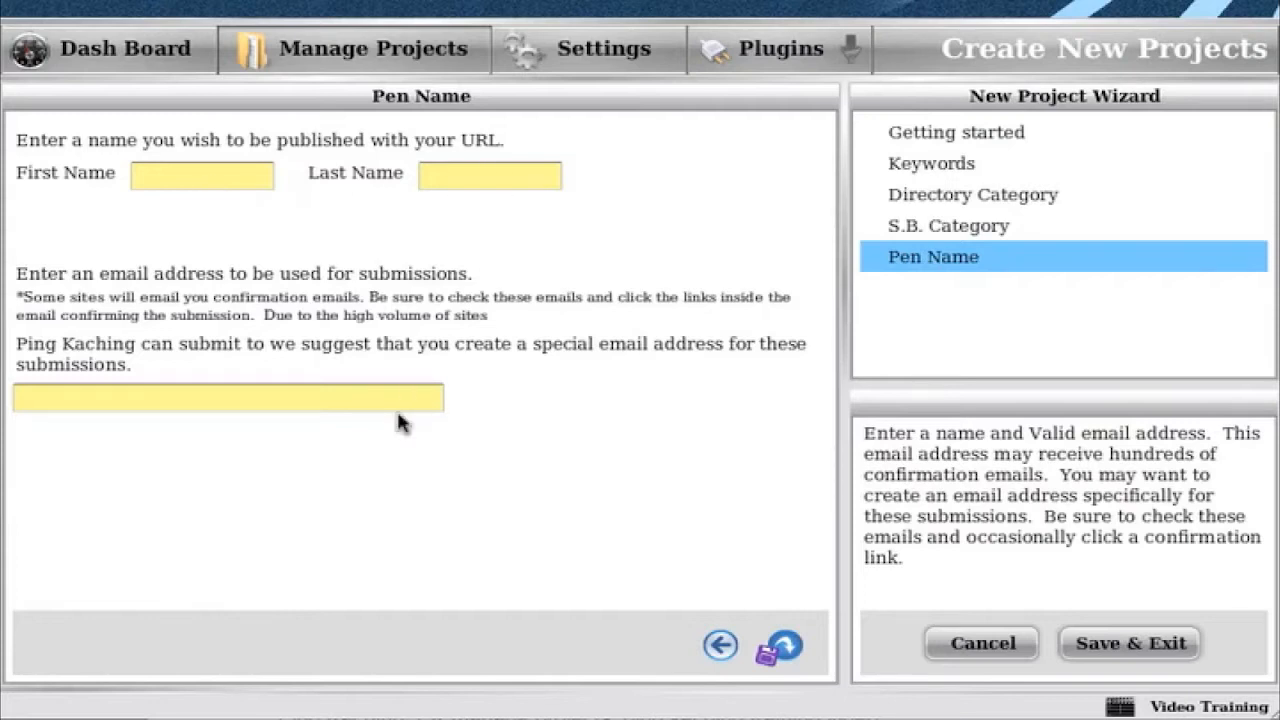
pyautogui.click(206, 175)
pyautogui.click(510, 182)
pyautogui.click(263, 396)
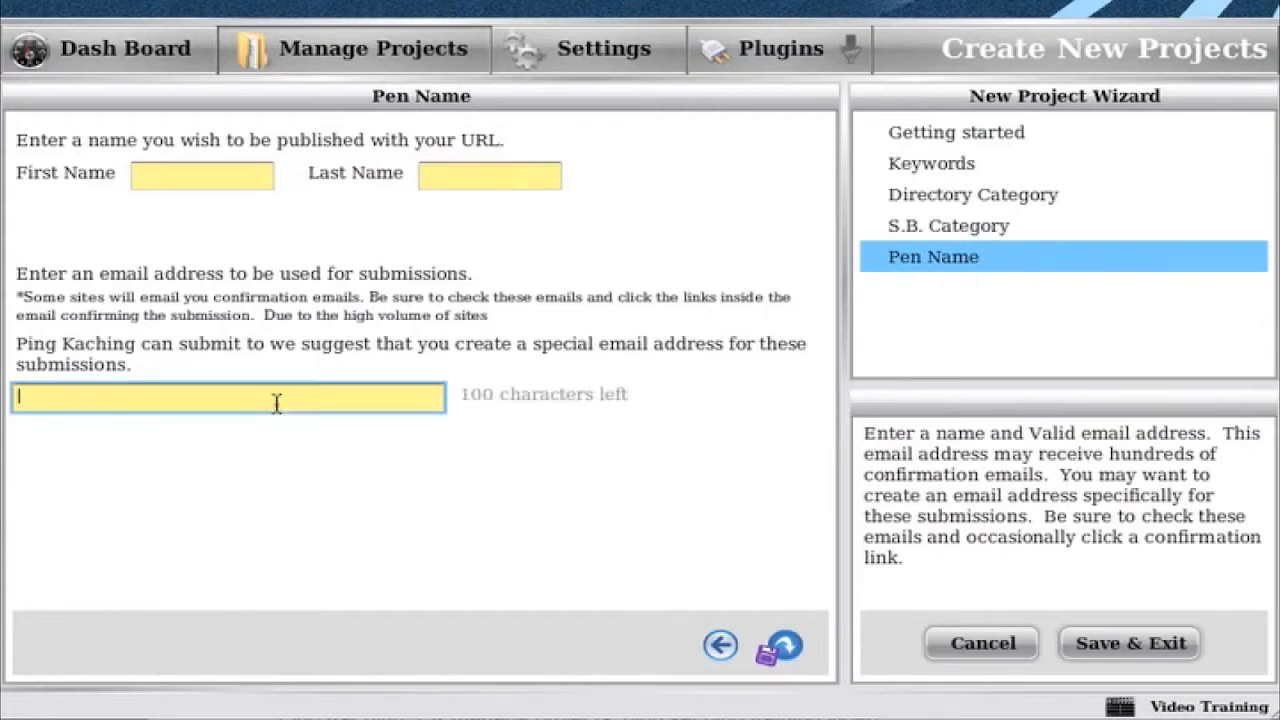
# - In the Submission Form settings, enter the default pen first name, last name and the default email address
pyautogui.click(605, 62)
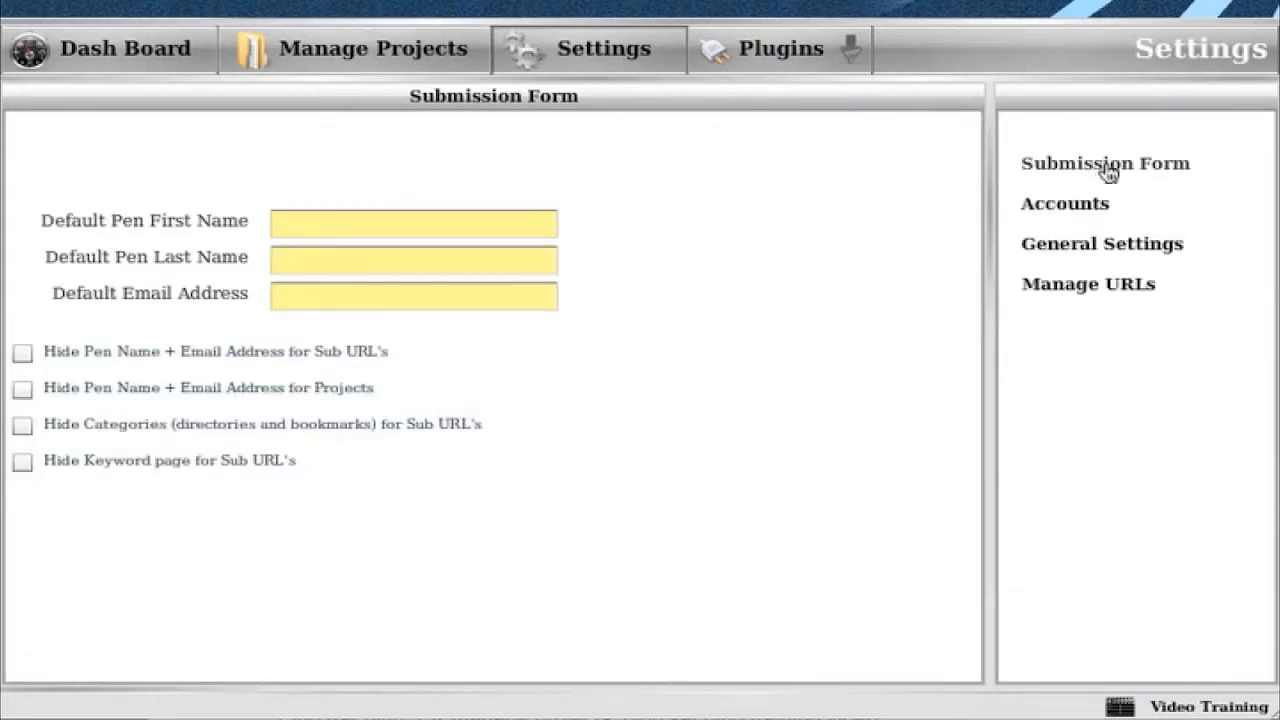
pyautogui.click(312, 224)
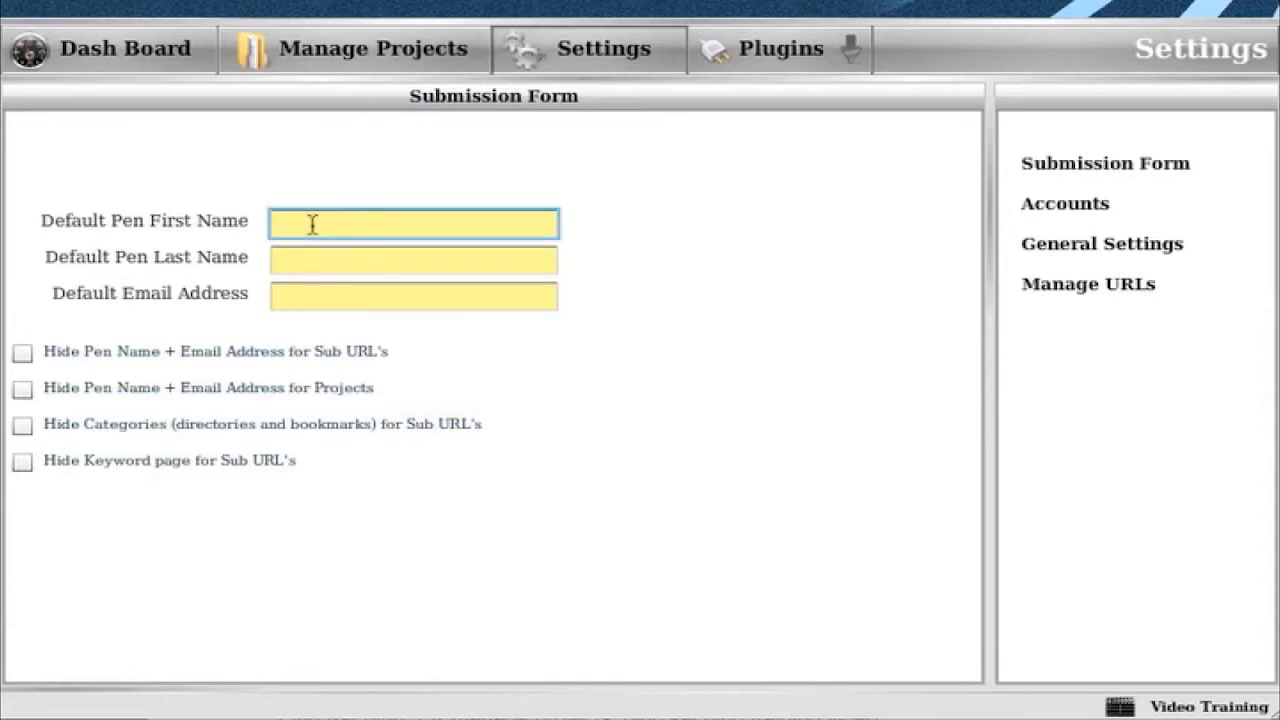
pyautogui.press('Tab')
pyautogui.press('Tab')
pyautogui.write('email@here.com')
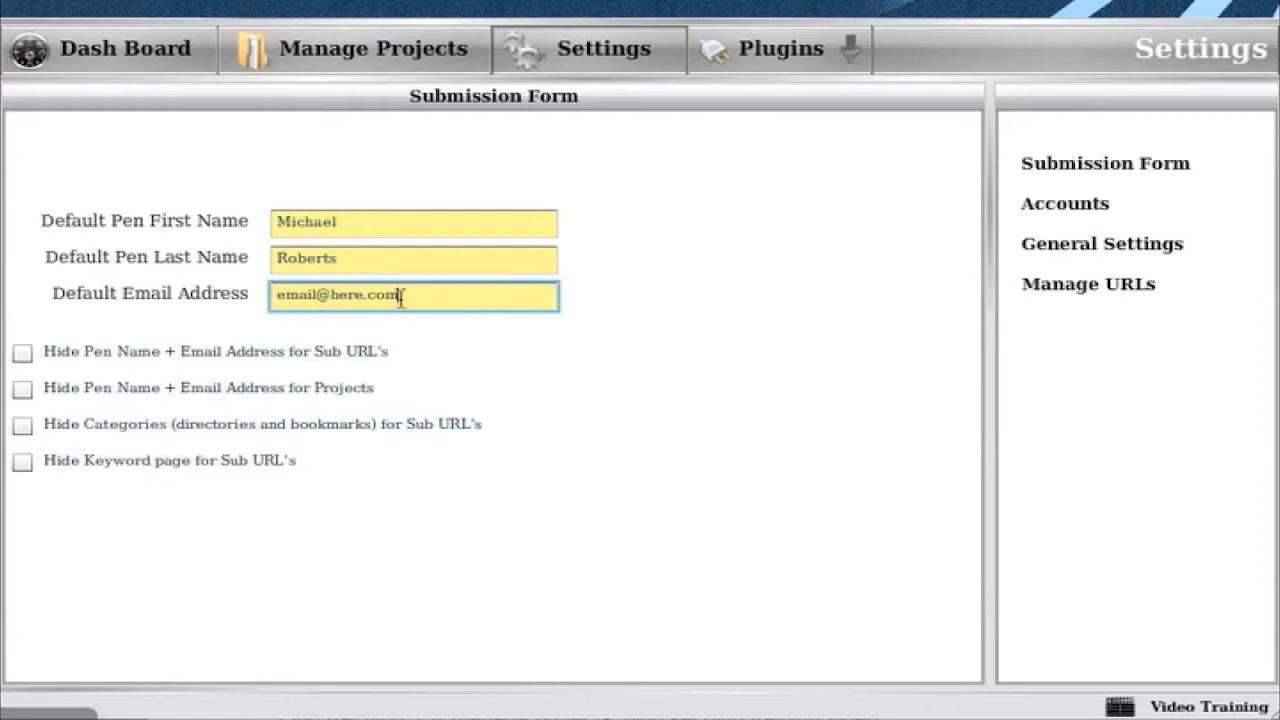
pyautogui.moveTo(400, 295); pyautogui.dragTo(246, 297)
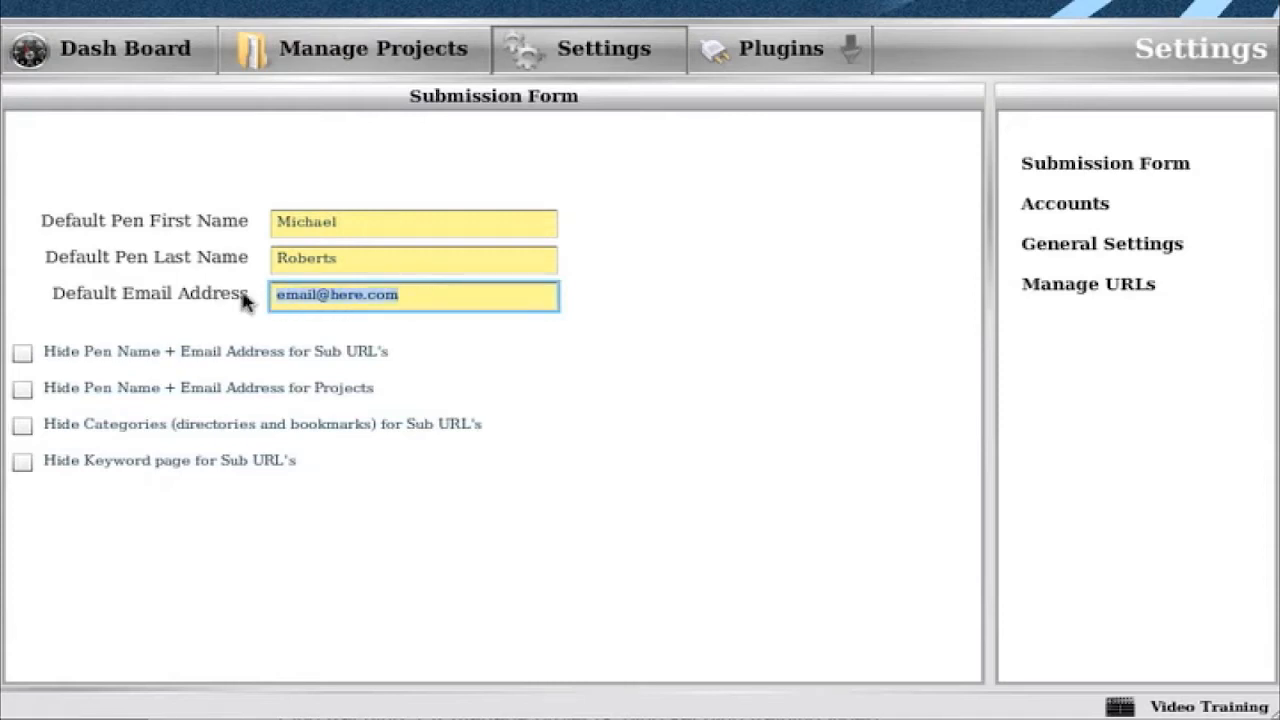
pyautogui.click(443, 295)
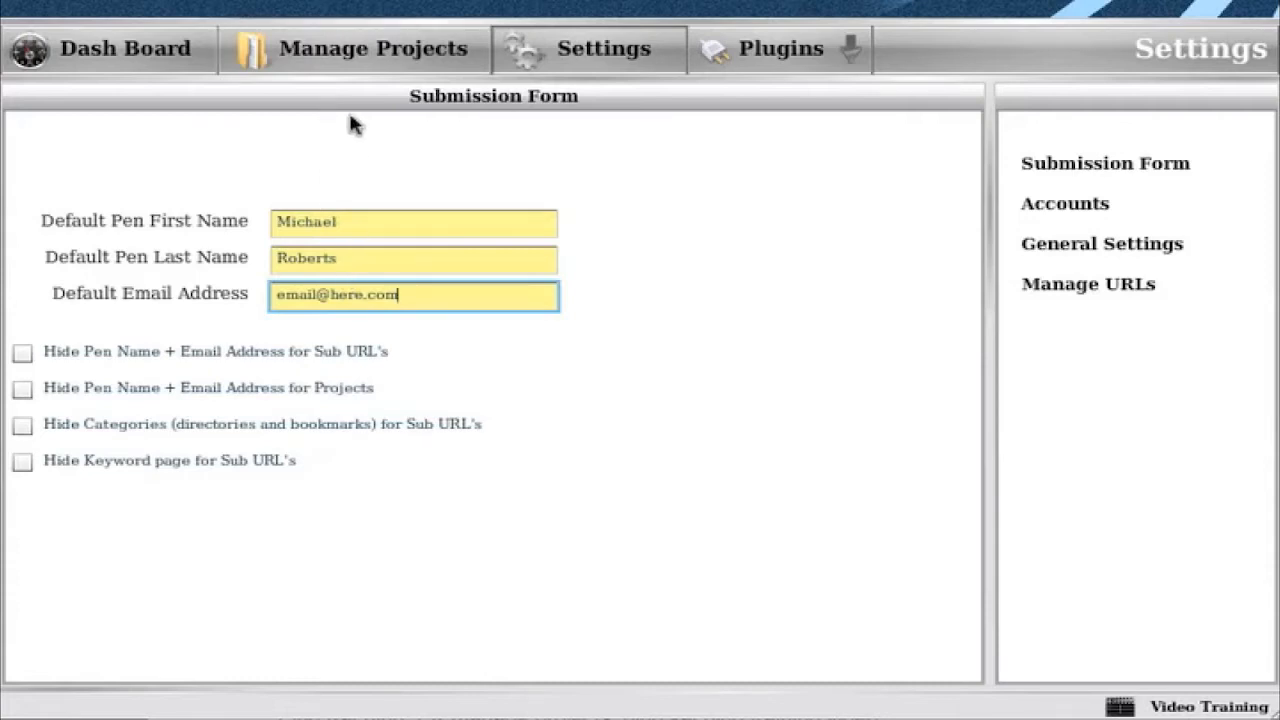
# - Start a new project and check the pen name and email fields on its Pen Name page
pyautogui.click(355, 62)
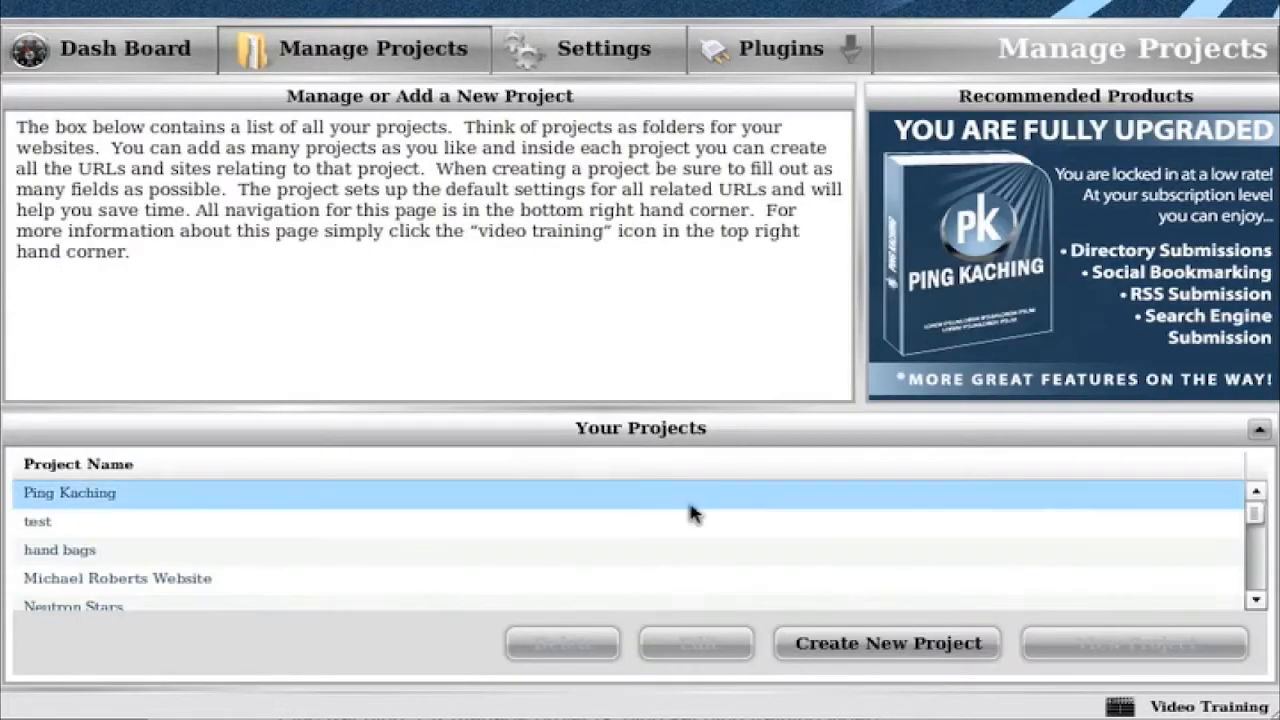
pyautogui.click(843, 645)
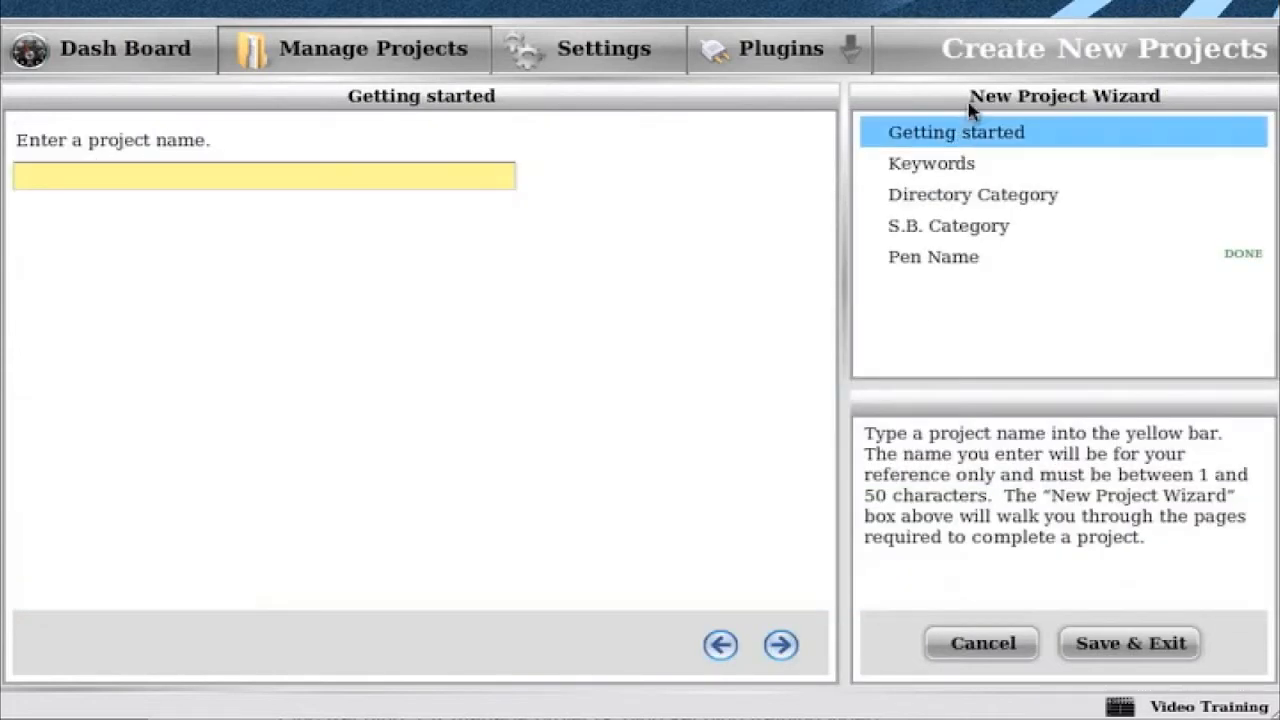
pyautogui.click(943, 266)
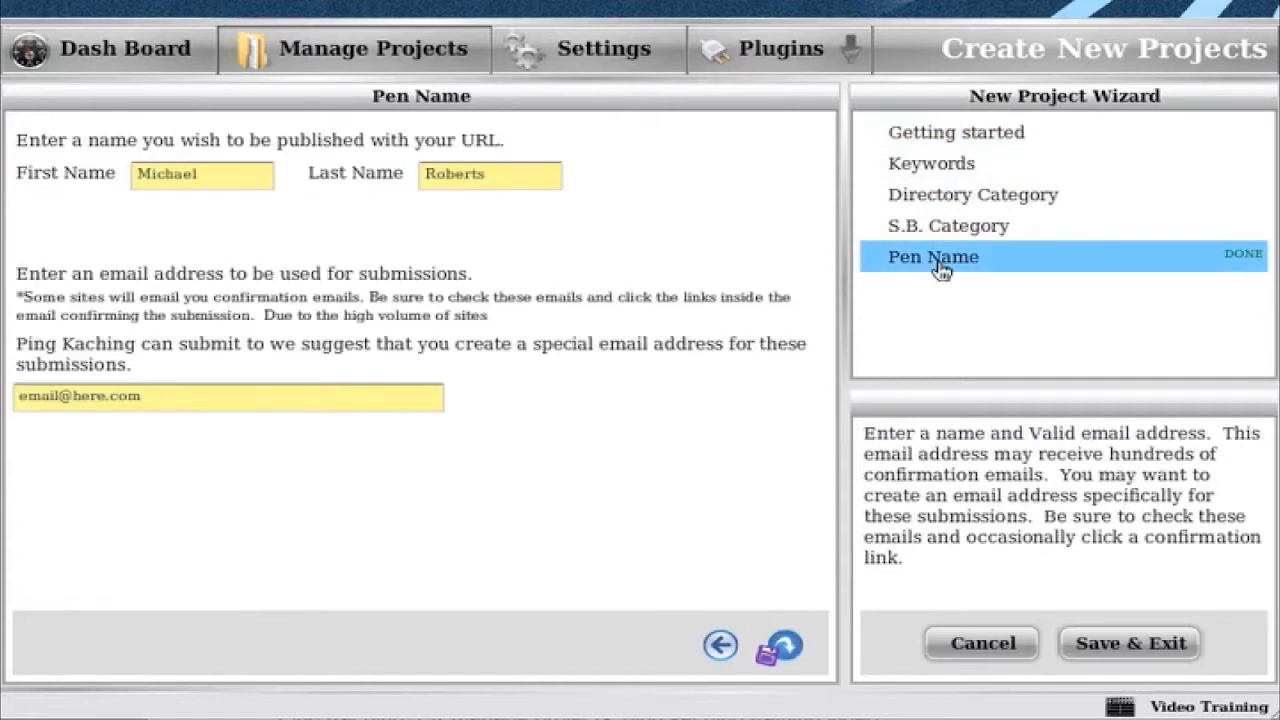
pyautogui.click(158, 178)
pyautogui.doubleClick(158, 178)
pyautogui.click(491, 175)
pyautogui.doubleClick(491, 175)
pyautogui.click(187, 400)
pyautogui.doubleClick(187, 400)
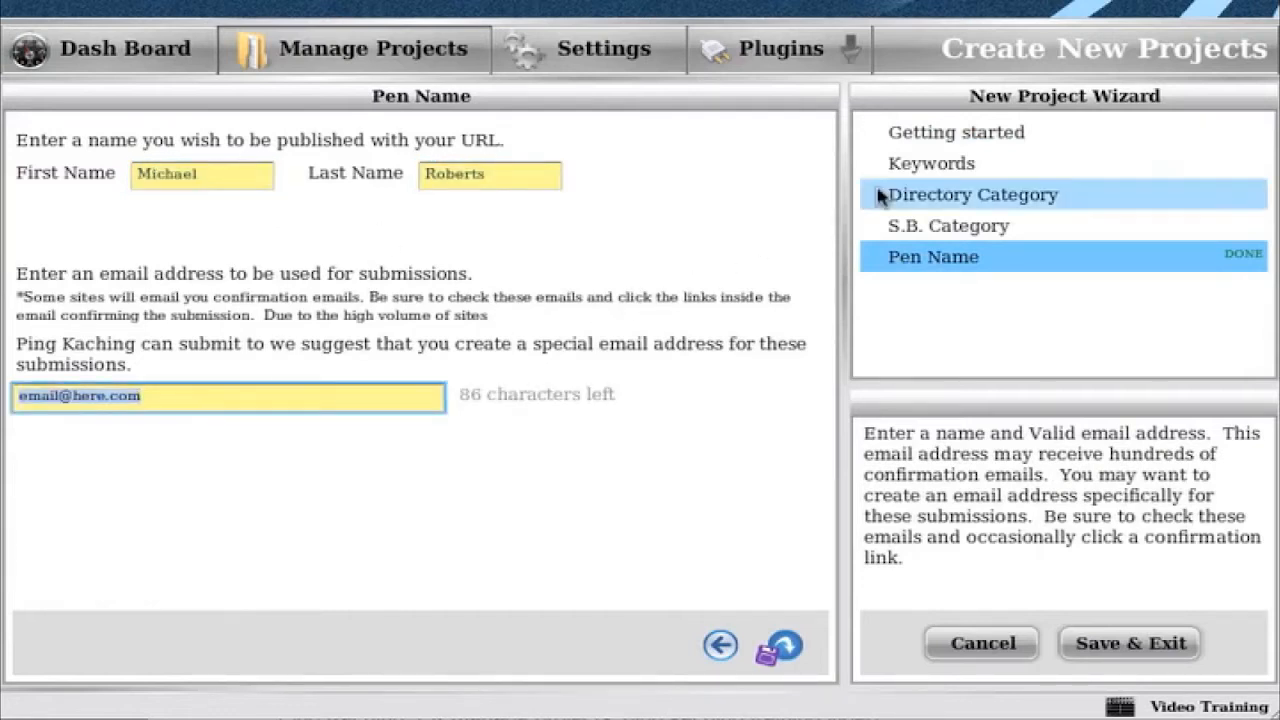
# - Name the new project Bike Seats on the Getting started page and continue to Keywords
pyautogui.click(935, 140)
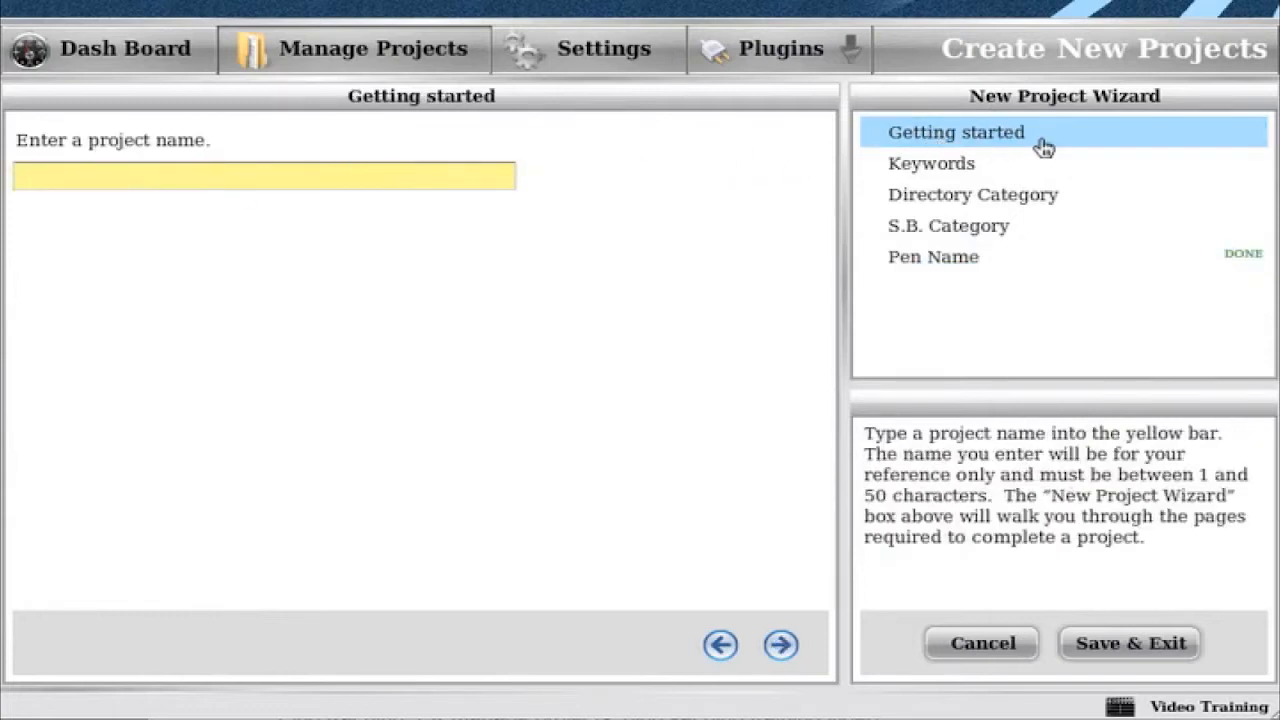
pyautogui.click(226, 177)
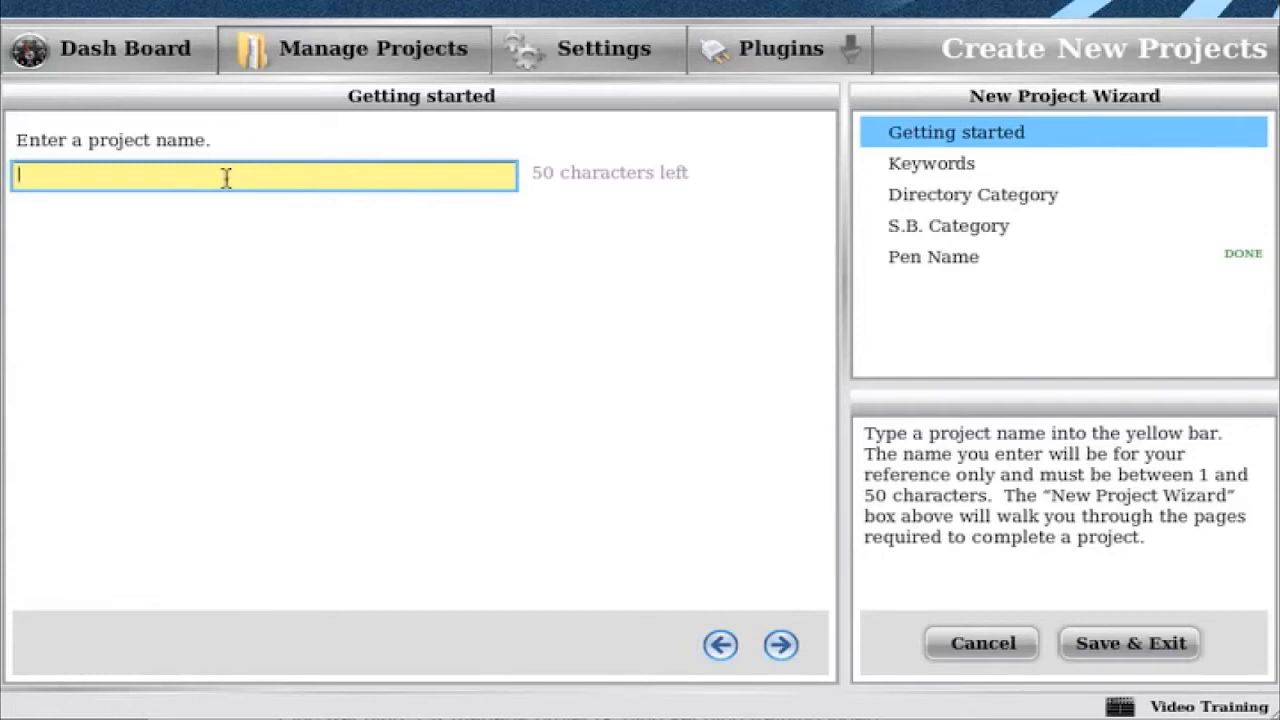
pyautogui.write('Bike Seats')
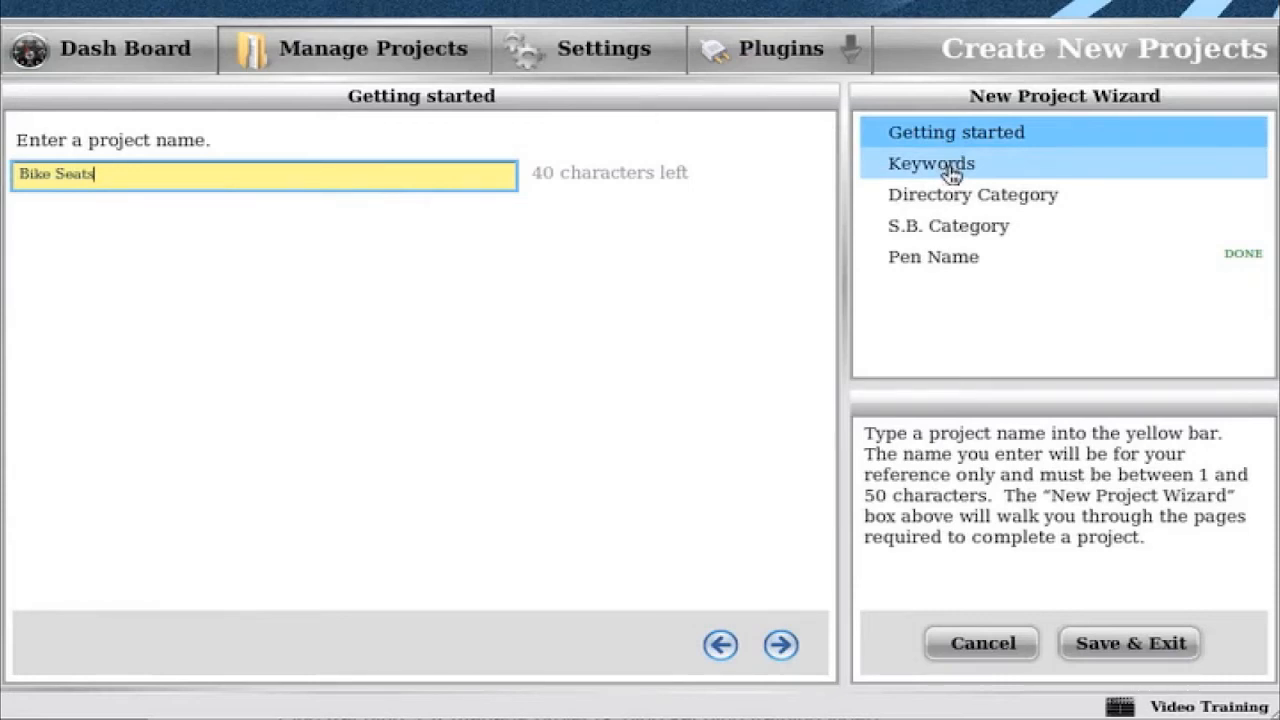
pyautogui.click(784, 646)
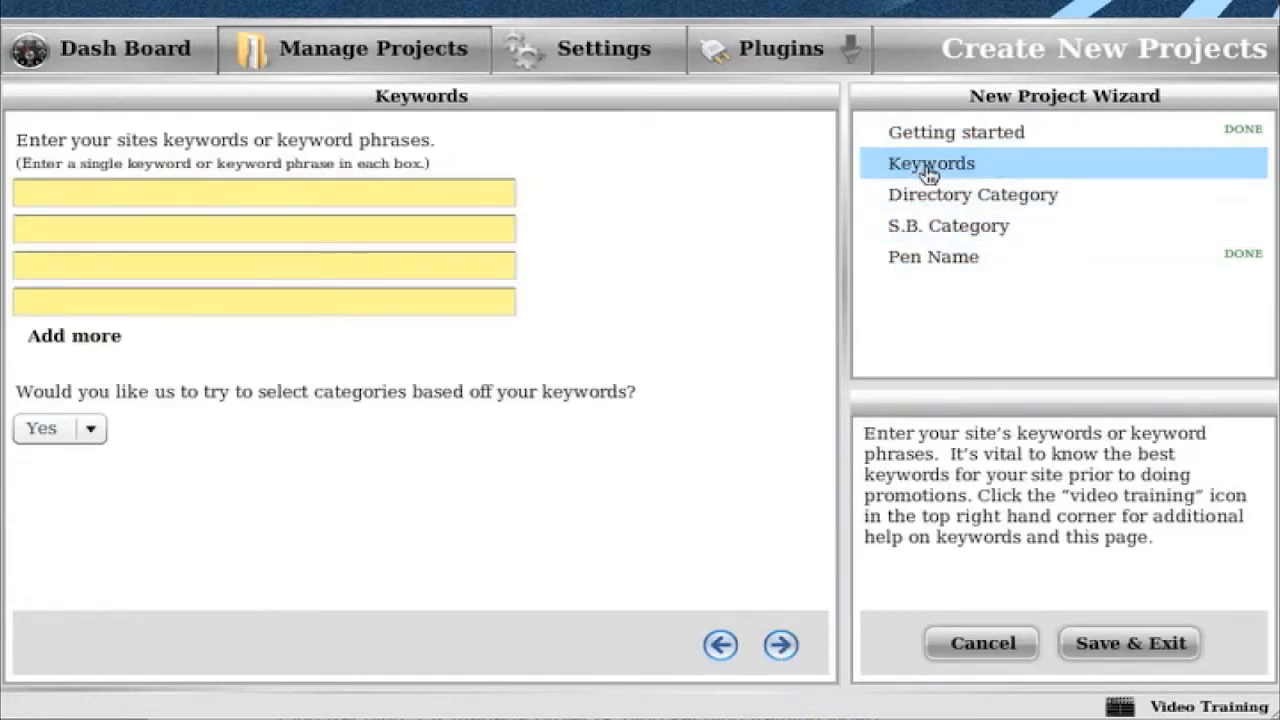
# - Enter the keywords bike seats, bike covers and high end bike seats
pyautogui.click(114, 190)
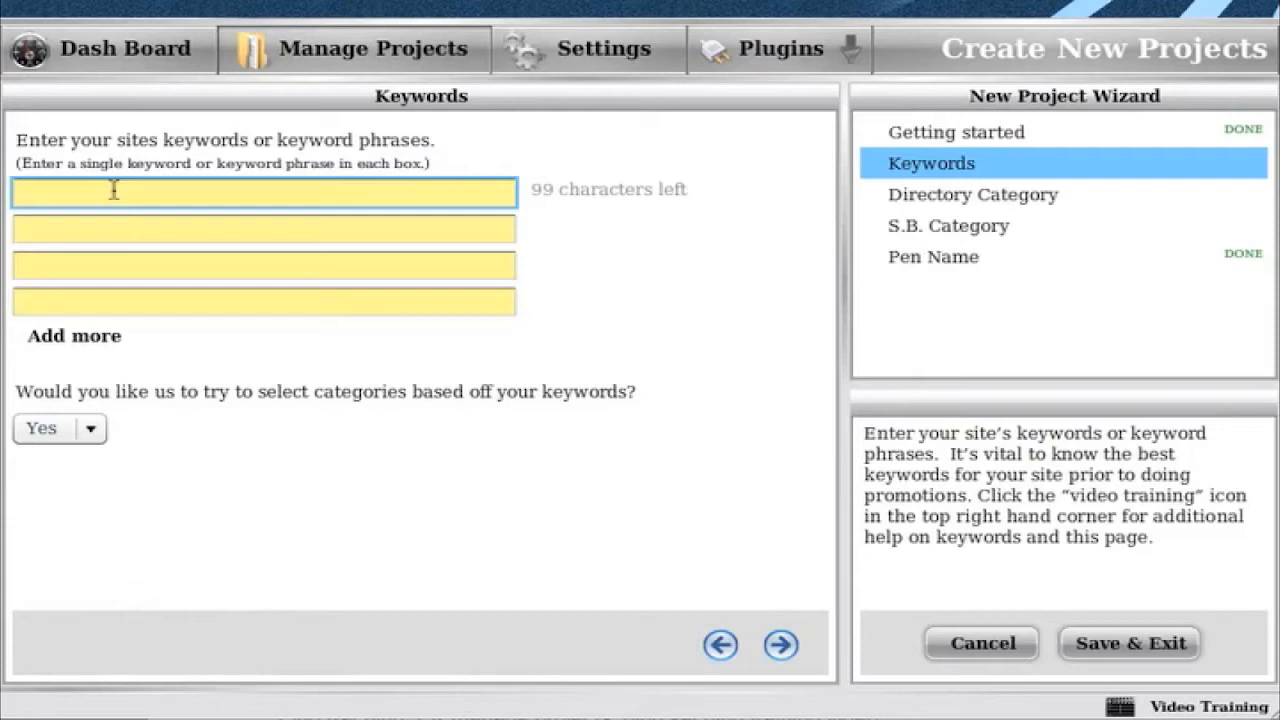
pyautogui.write('bike seats')
pyautogui.press('Tab')
pyautogui.write('bike covers')
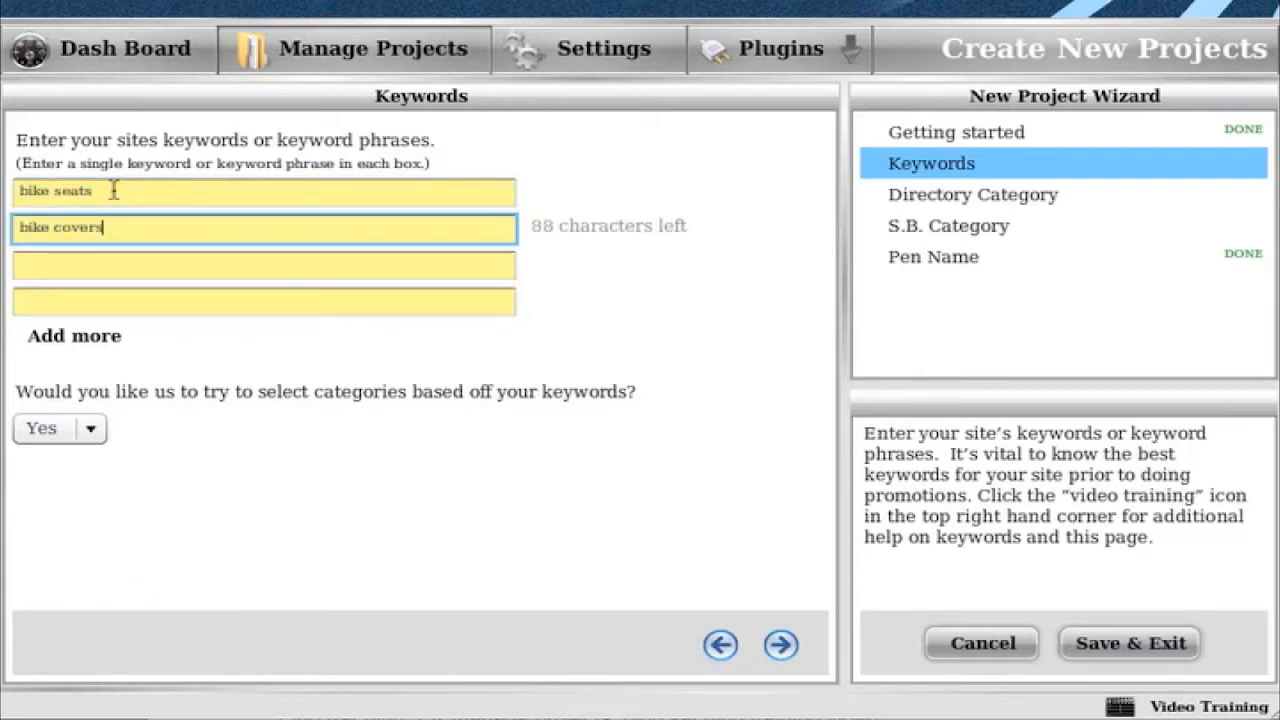
pyautogui.press('Tab')
pyautogui.write('high end bike seats')
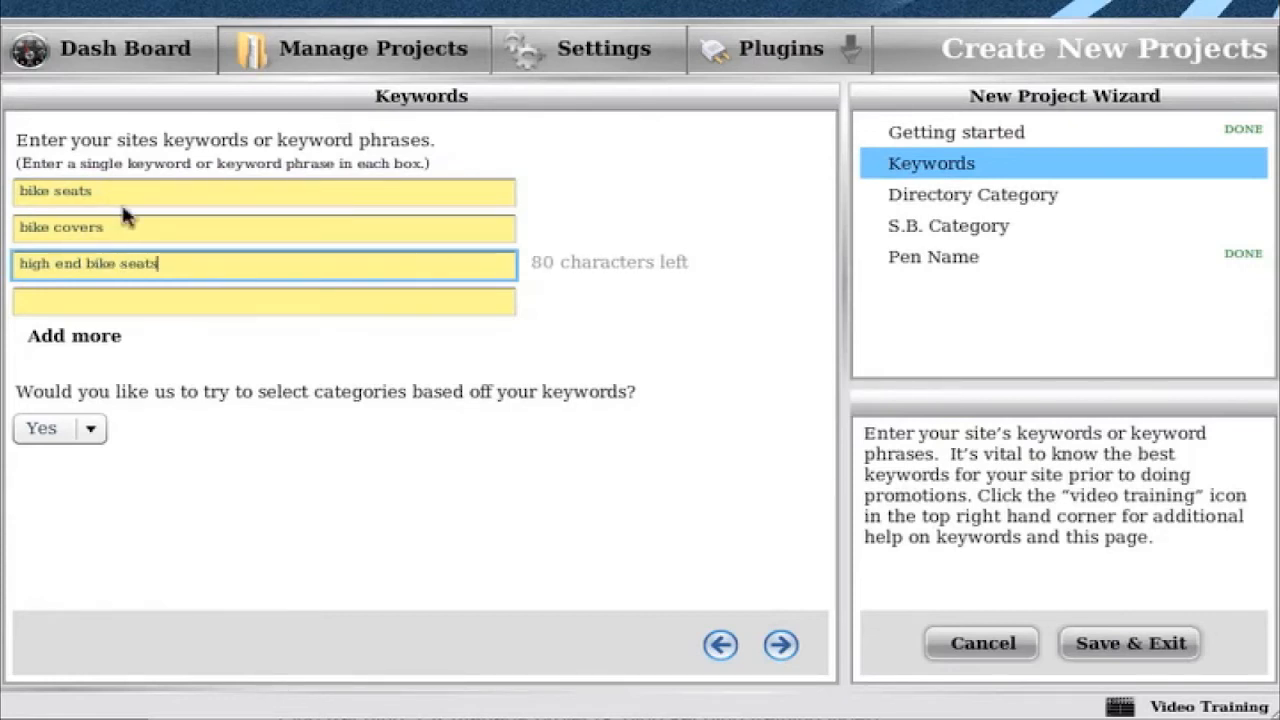
# - Add one more keyword field, keep category selection from keywords at Yes, and continue to Directory Category
pyautogui.click(82, 340)
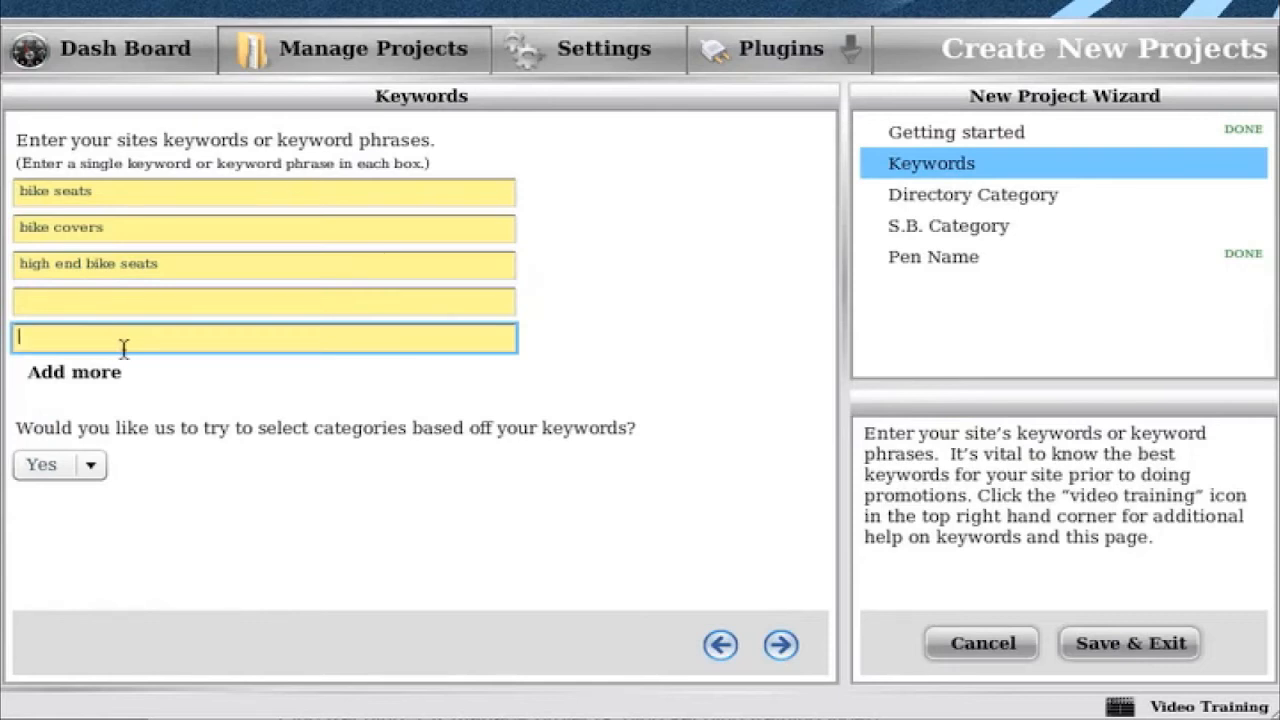
pyautogui.click(78, 476)
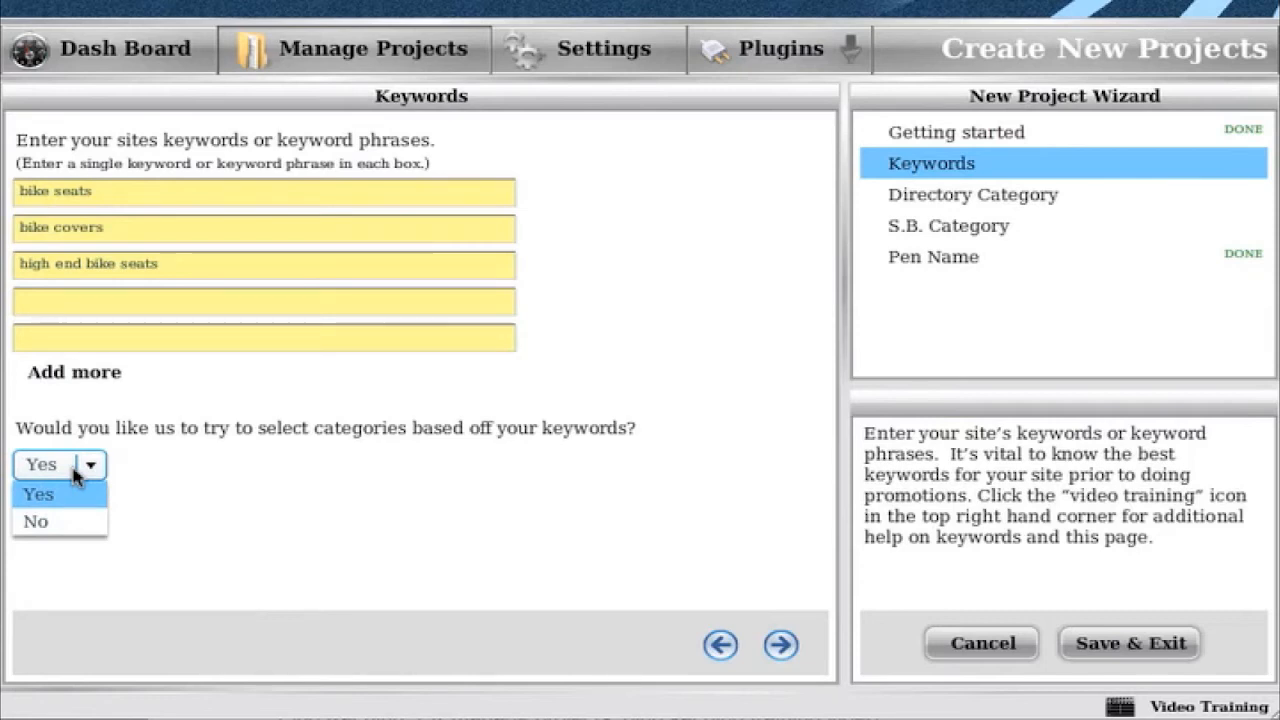
pyautogui.click(78, 472)
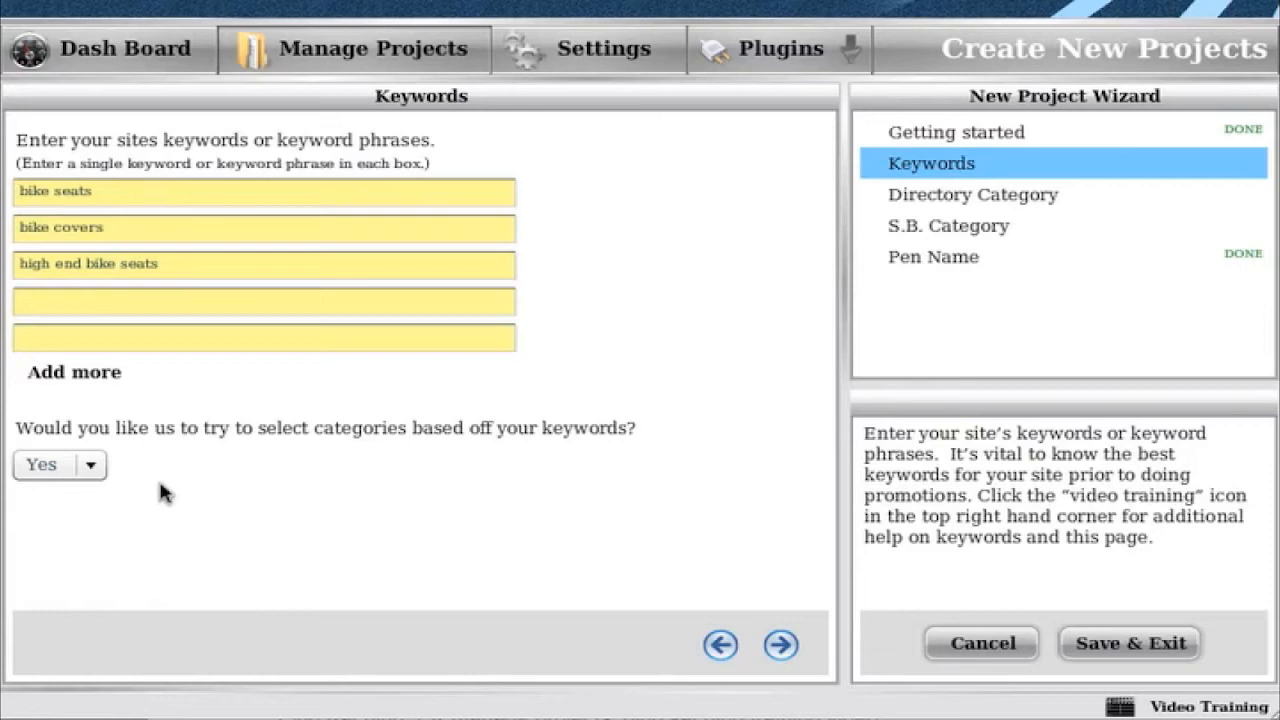
pyautogui.click(781, 645)
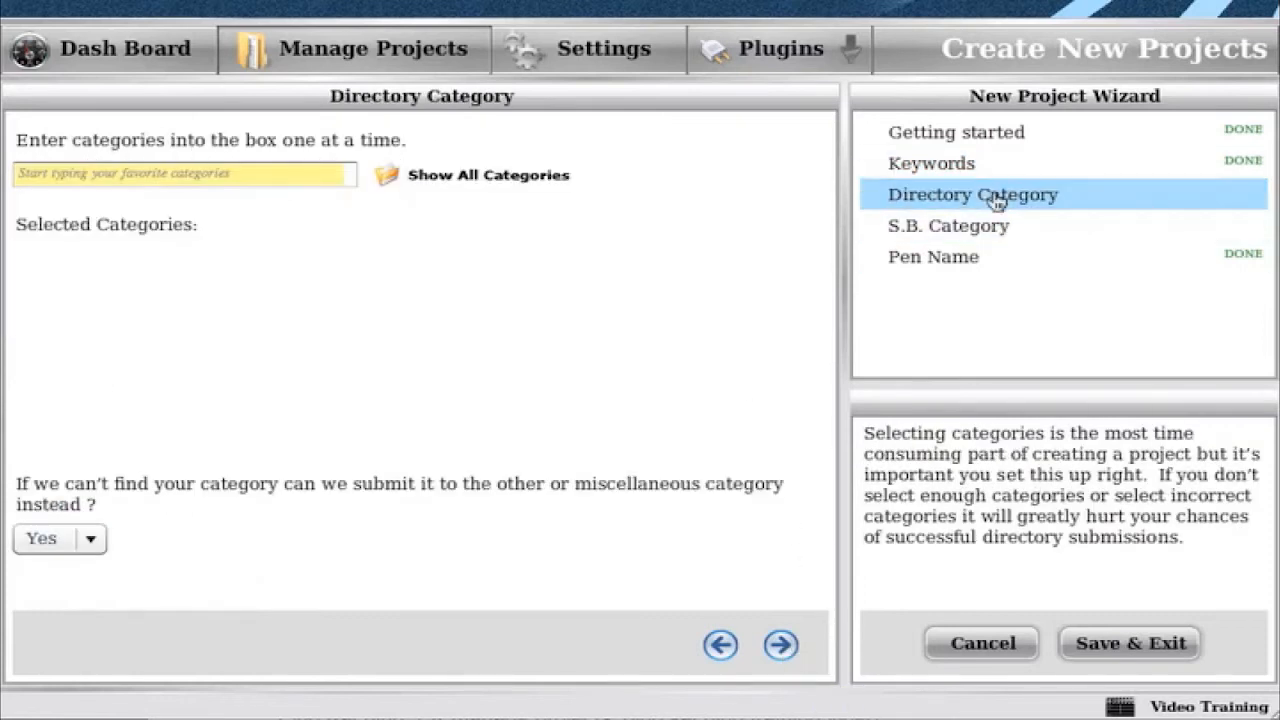
# - Add the directory categories Bike Shops, Bicycles and Bicycling
pyautogui.click(185, 176)
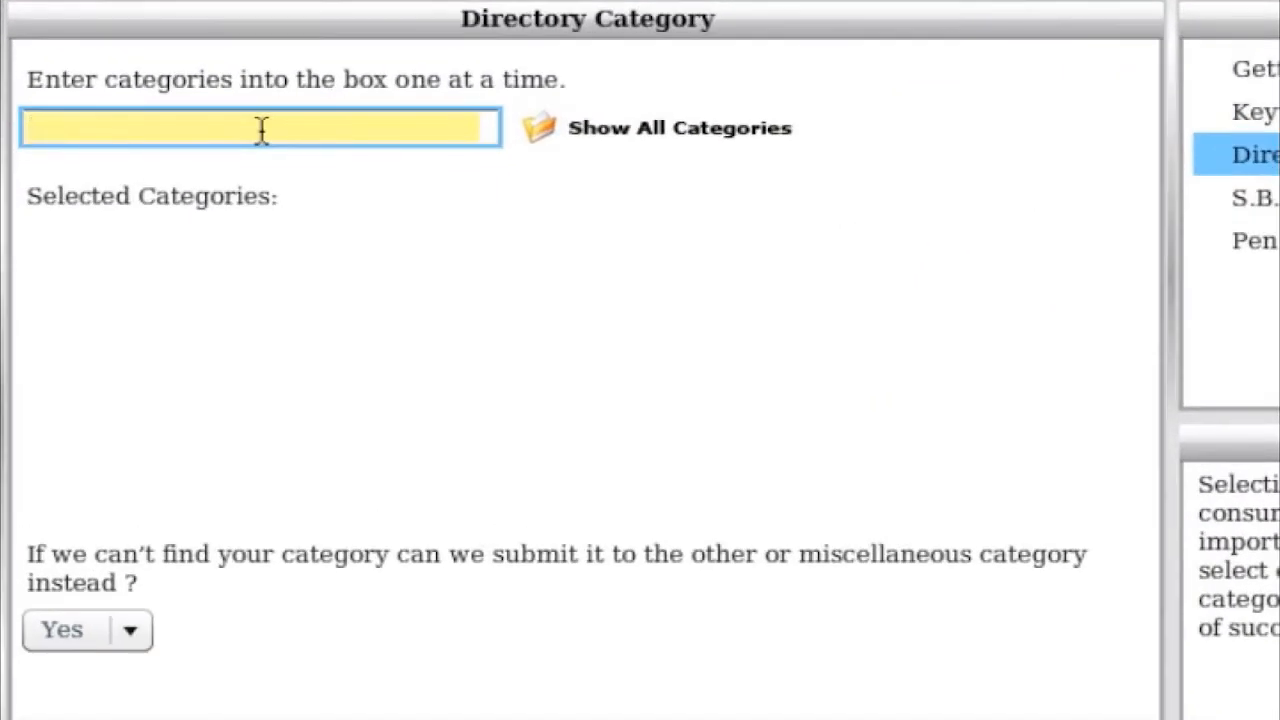
pyautogui.write('bike')
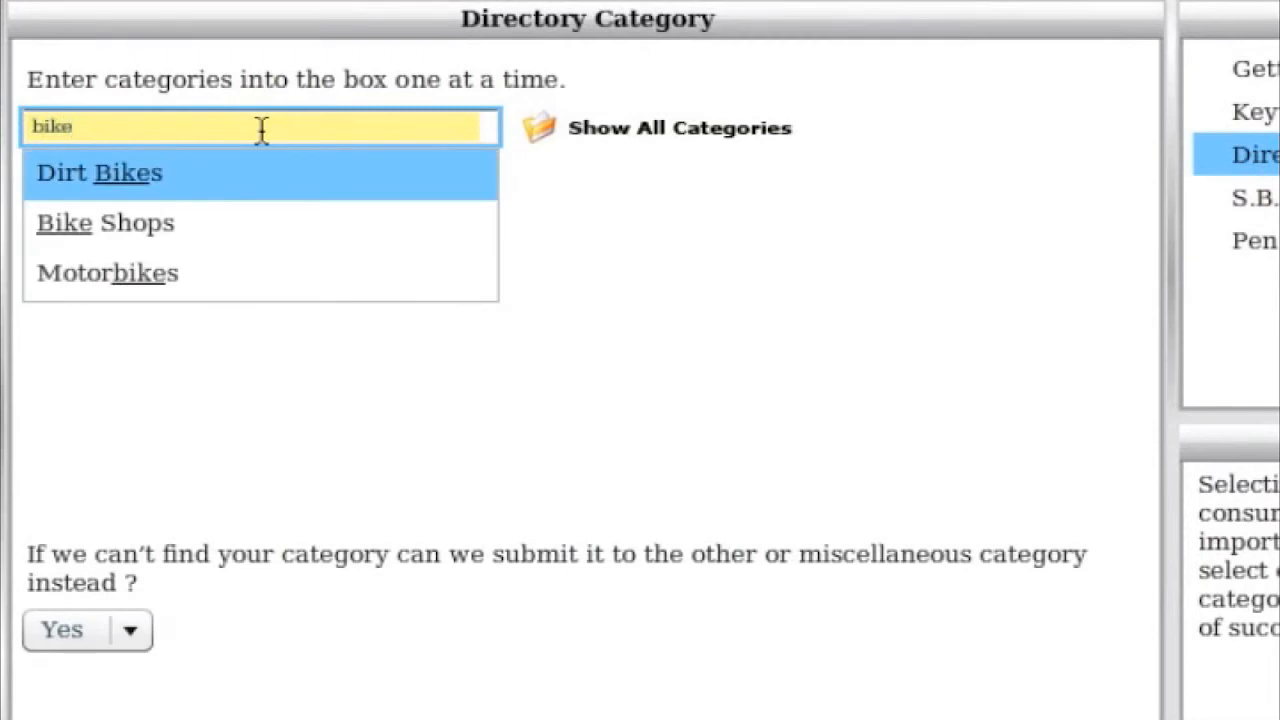
pyautogui.press('Down')
pyautogui.press('Return')
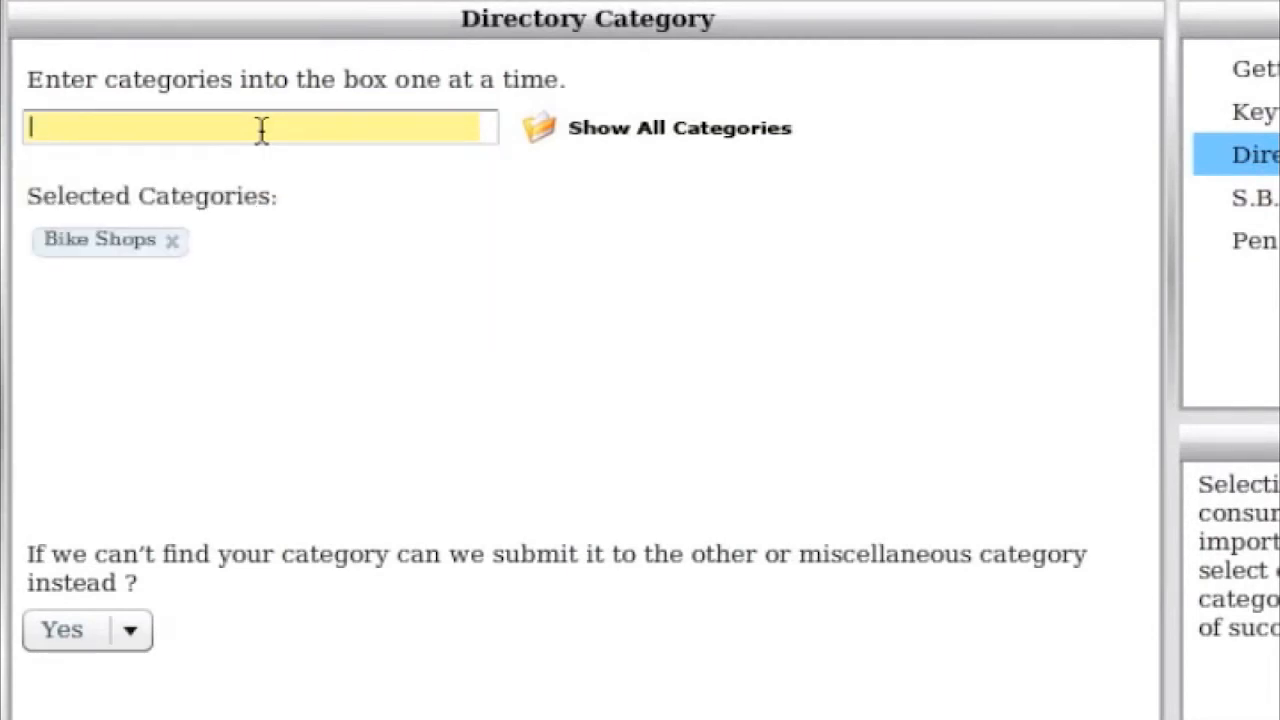
pyautogui.write('bic')
pyautogui.press('Return')
pyautogui.write('bic')
pyautogui.press('Up')
pyautogui.press('Up')
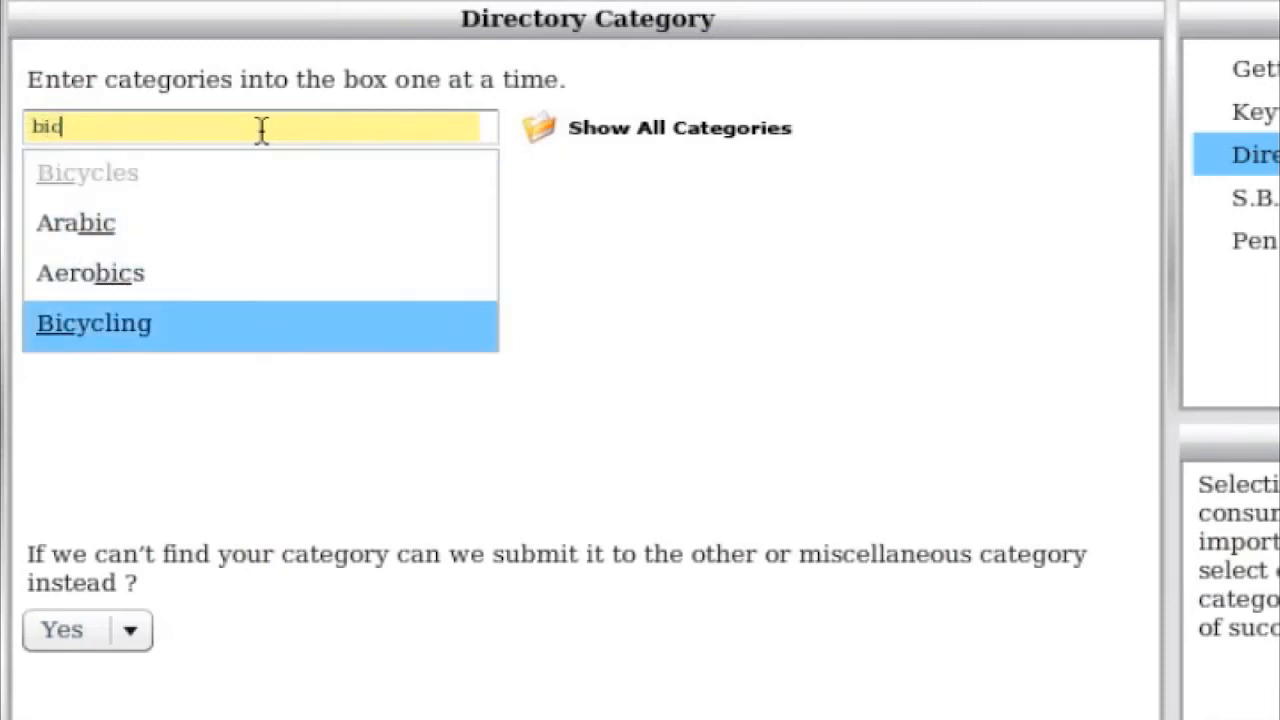
pyautogui.press('Return')
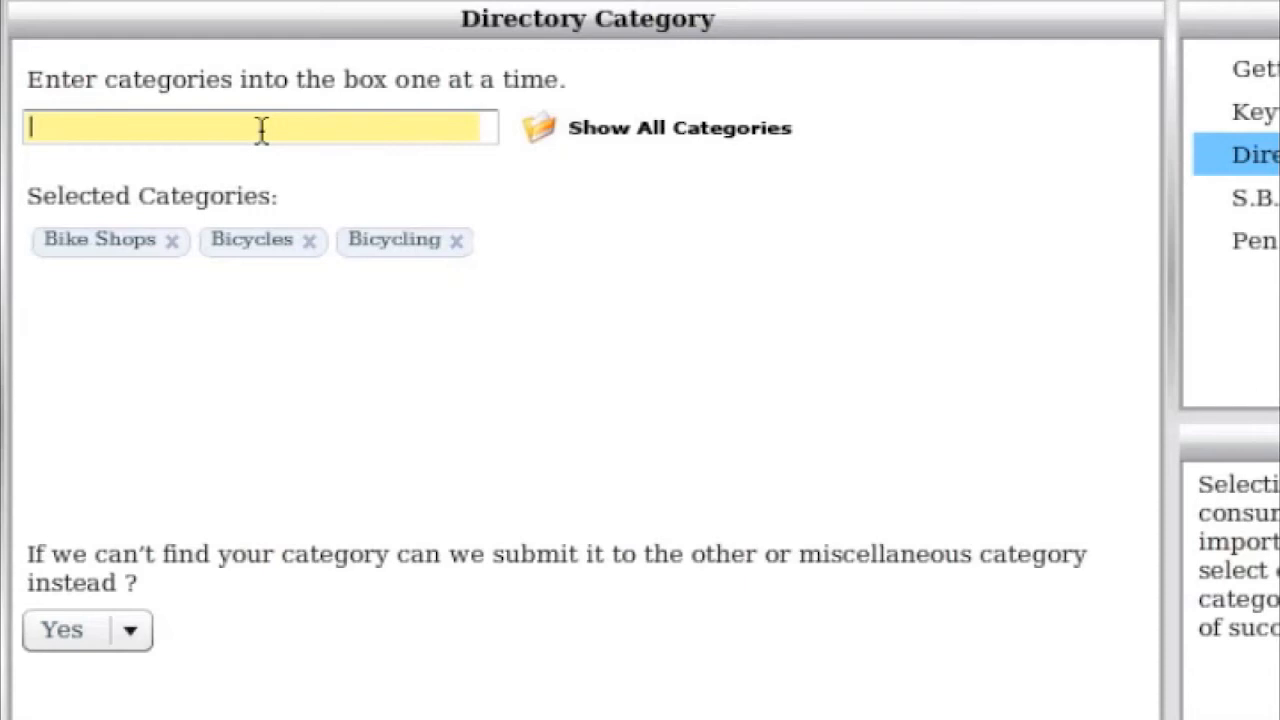
# - Add the directory categories Sport extrem and Sports
pyautogui.write('sports')
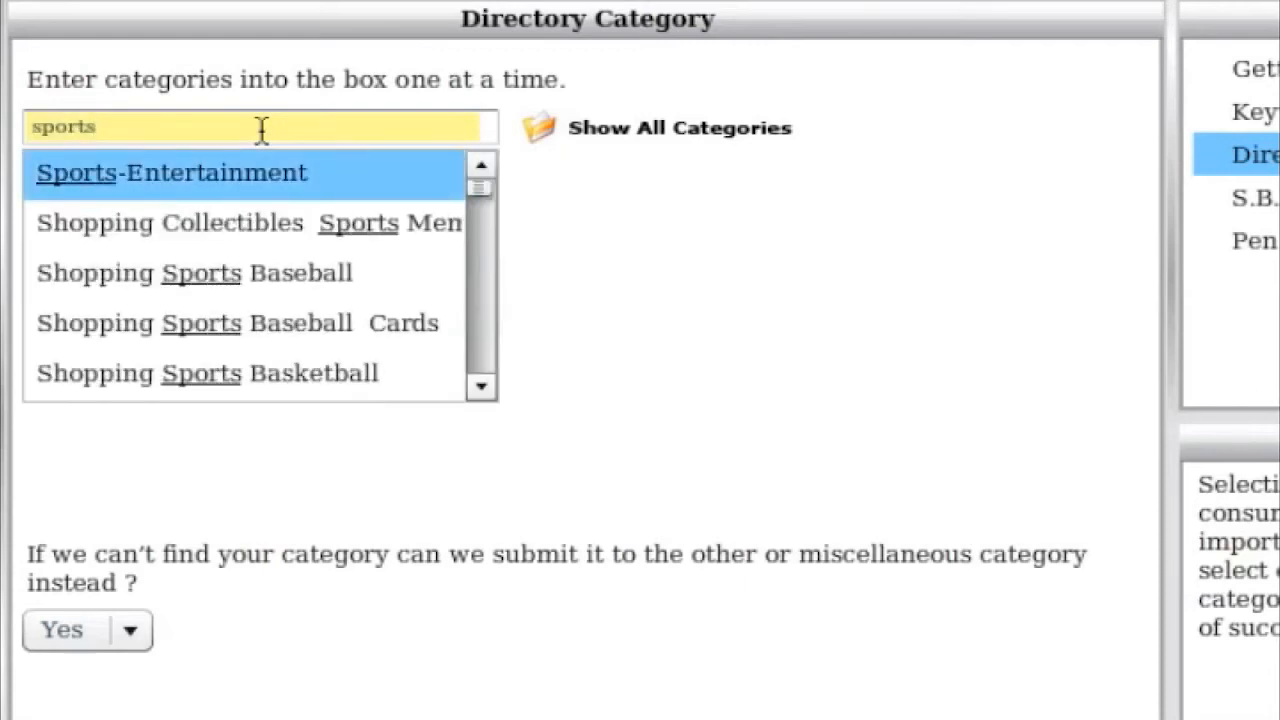
pyautogui.press('BackSpace')
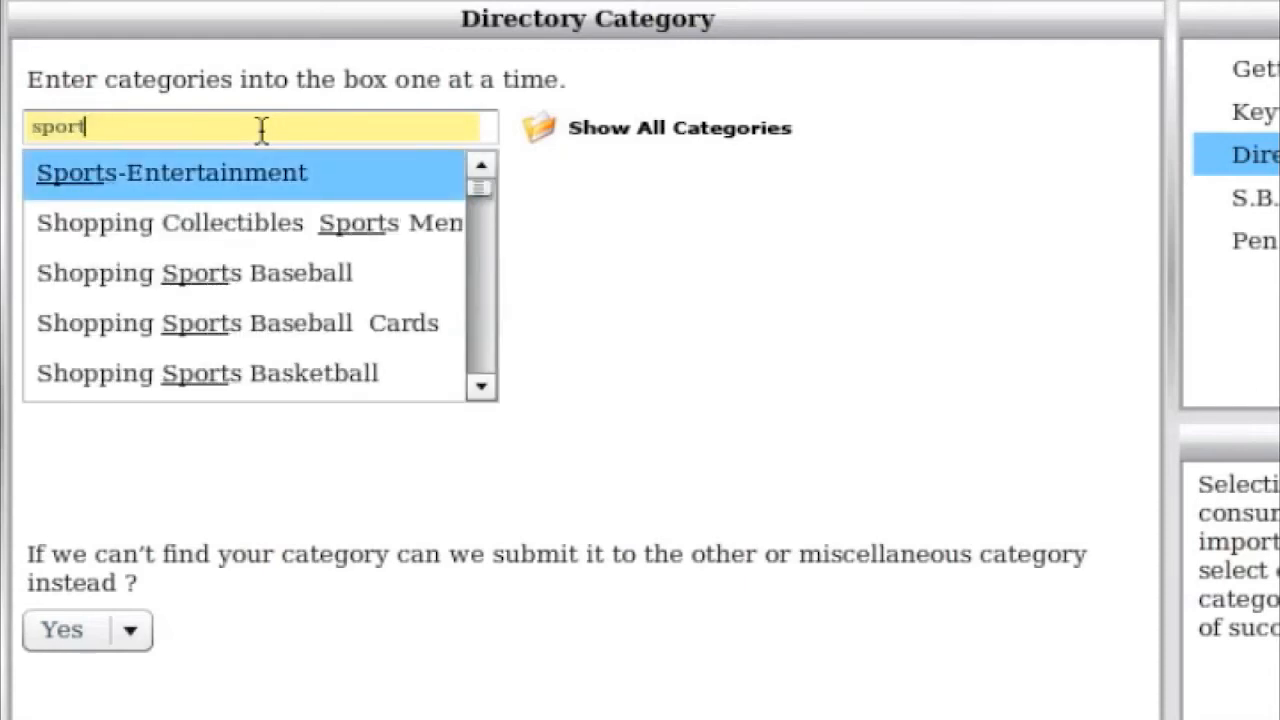
pyautogui.write('e')
pyautogui.press('Return')
pyautogui.write('sports')
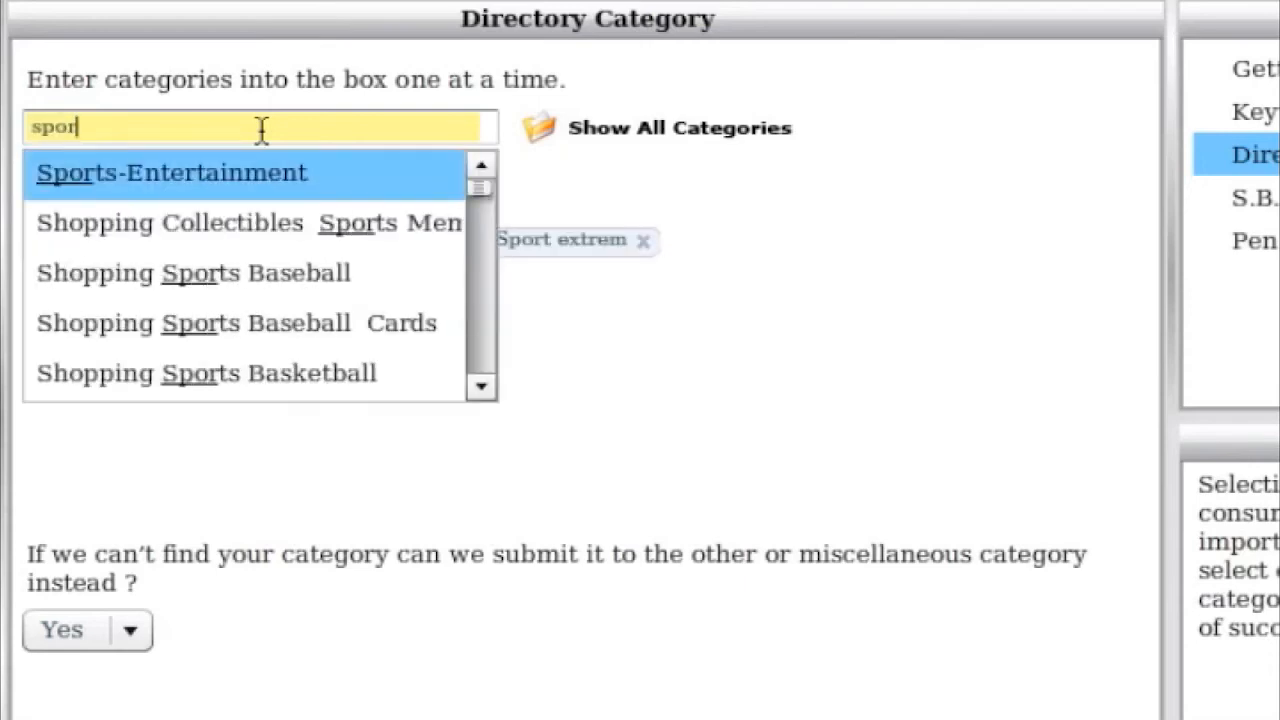
pyautogui.press('Down')
pyautogui.press('Down')
pyautogui.press('Down')
pyautogui.press('Down')
pyautogui.press('Down')
pyautogui.press('Down')
pyautogui.press('Down')
pyautogui.press('Down')
pyautogui.press('Down')
pyautogui.press('Down')
pyautogui.press('Down')
pyautogui.press('Down')
pyautogui.press('Down')
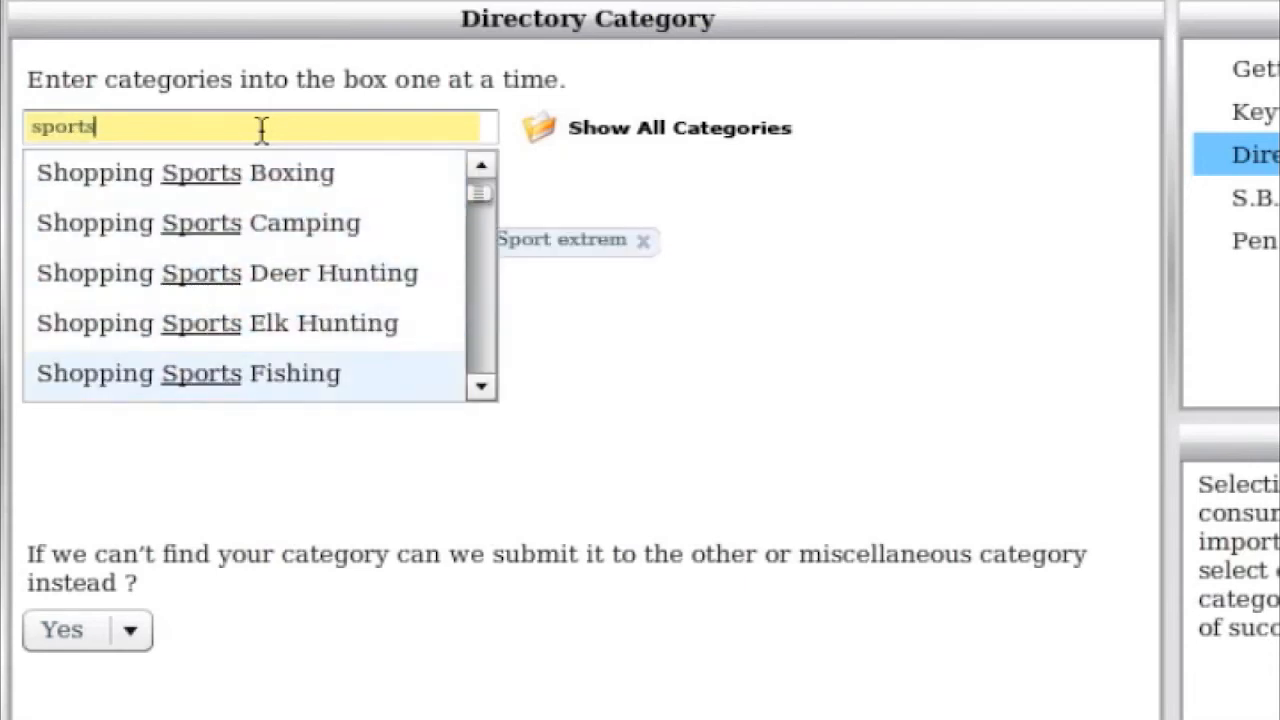
pyautogui.press('Down')
pyautogui.press('Down')
pyautogui.press('Down')
pyautogui.press('Down')
pyautogui.press('Down')
pyautogui.press('Down')
pyautogui.press('Down')
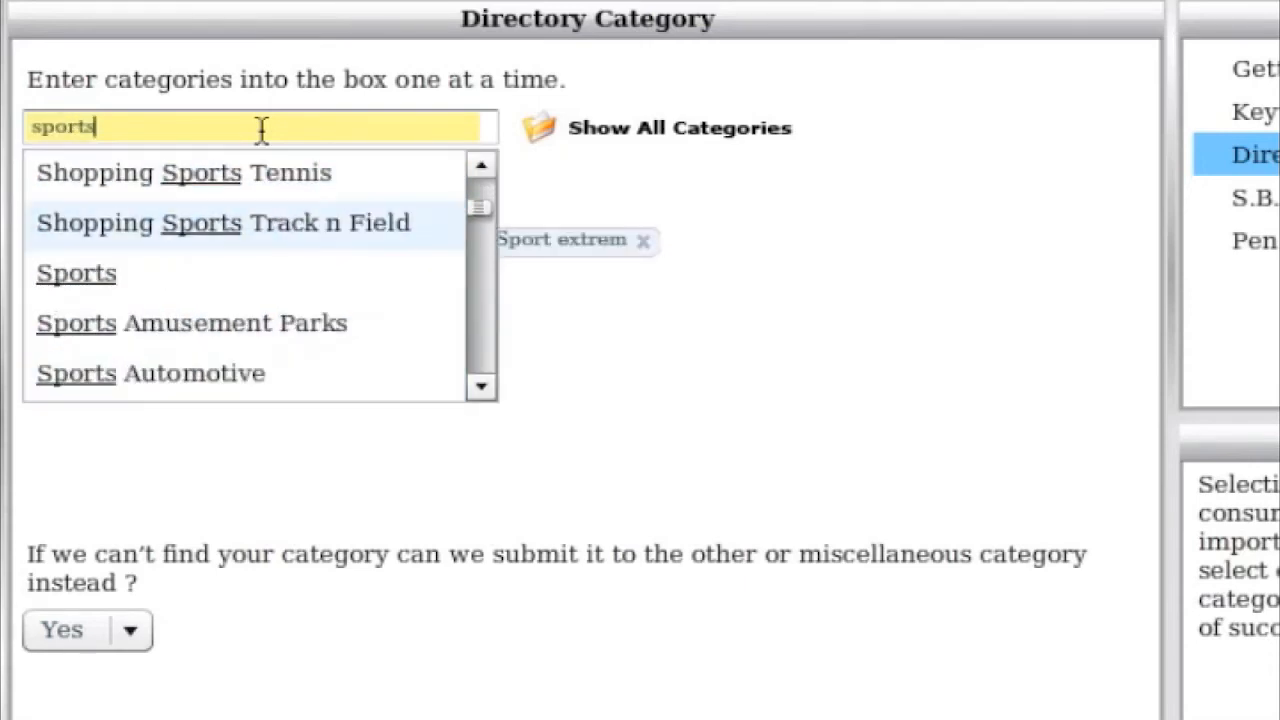
pyautogui.press('Return')
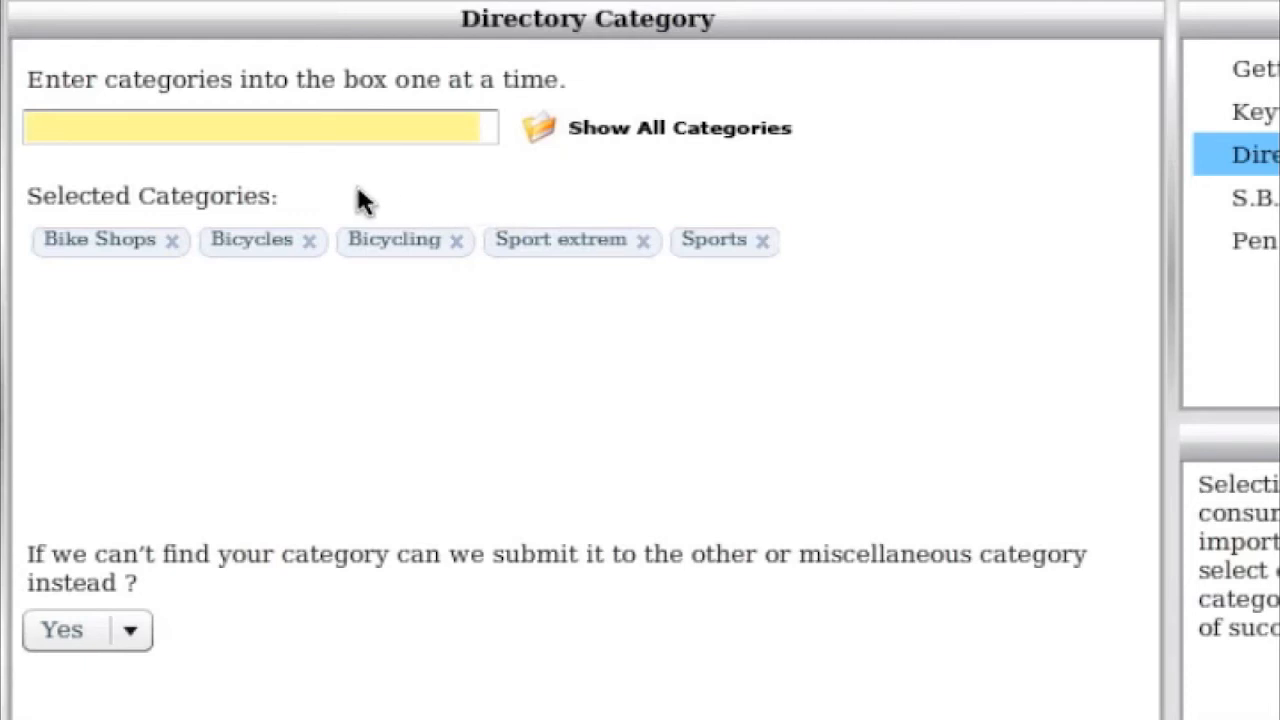
# - Keep submission to the other or miscellaneous category set to Yes and continue to the S.B. Category page
pyautogui.click(134, 631)
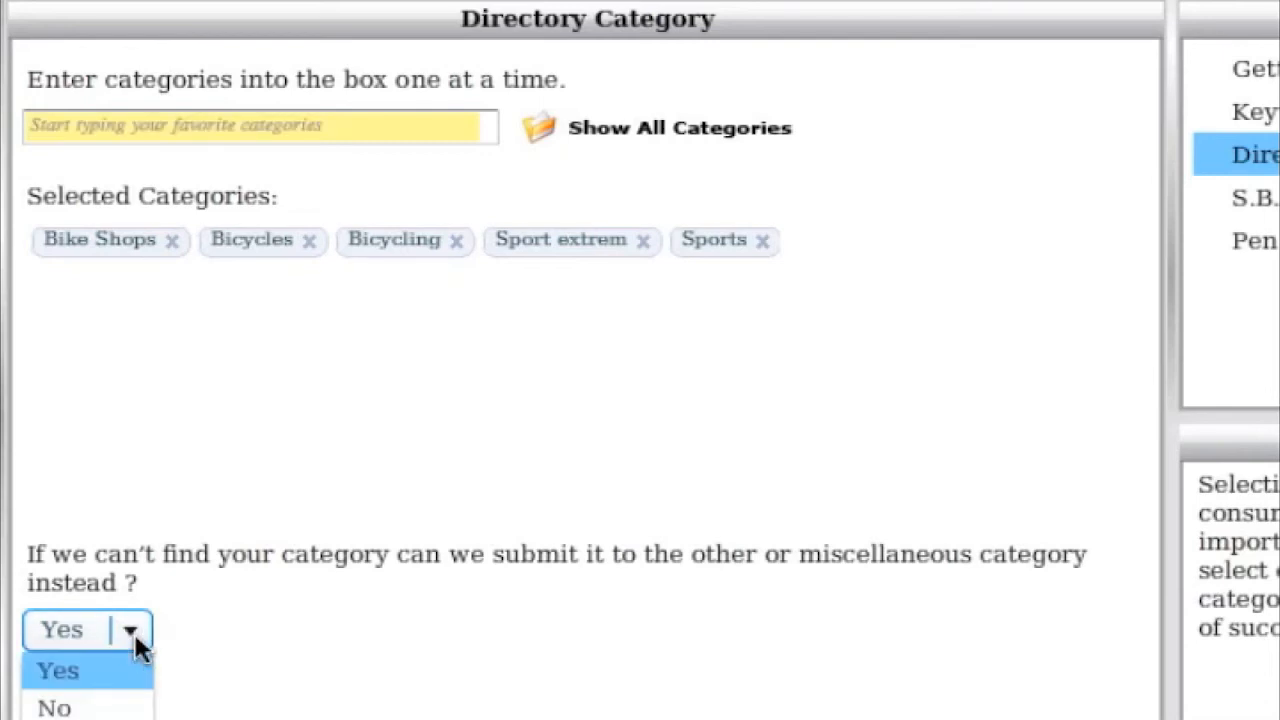
pyautogui.click(134, 631)
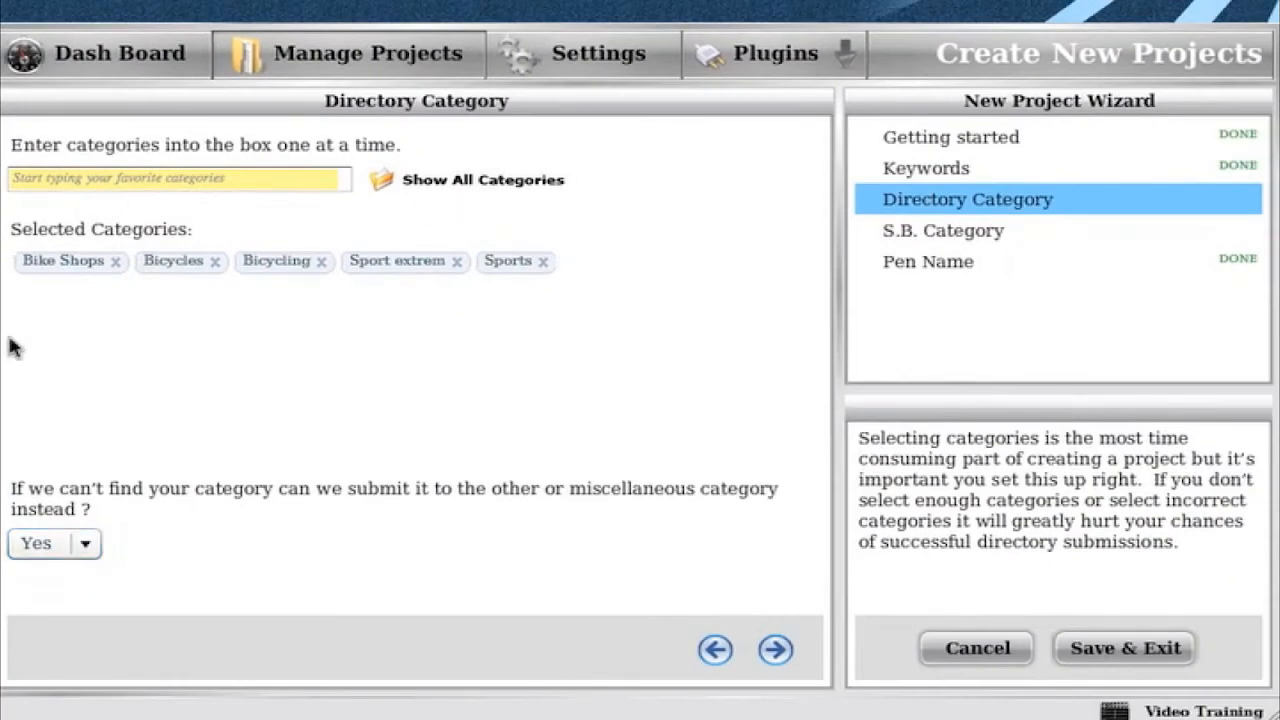
pyautogui.click(78, 545)
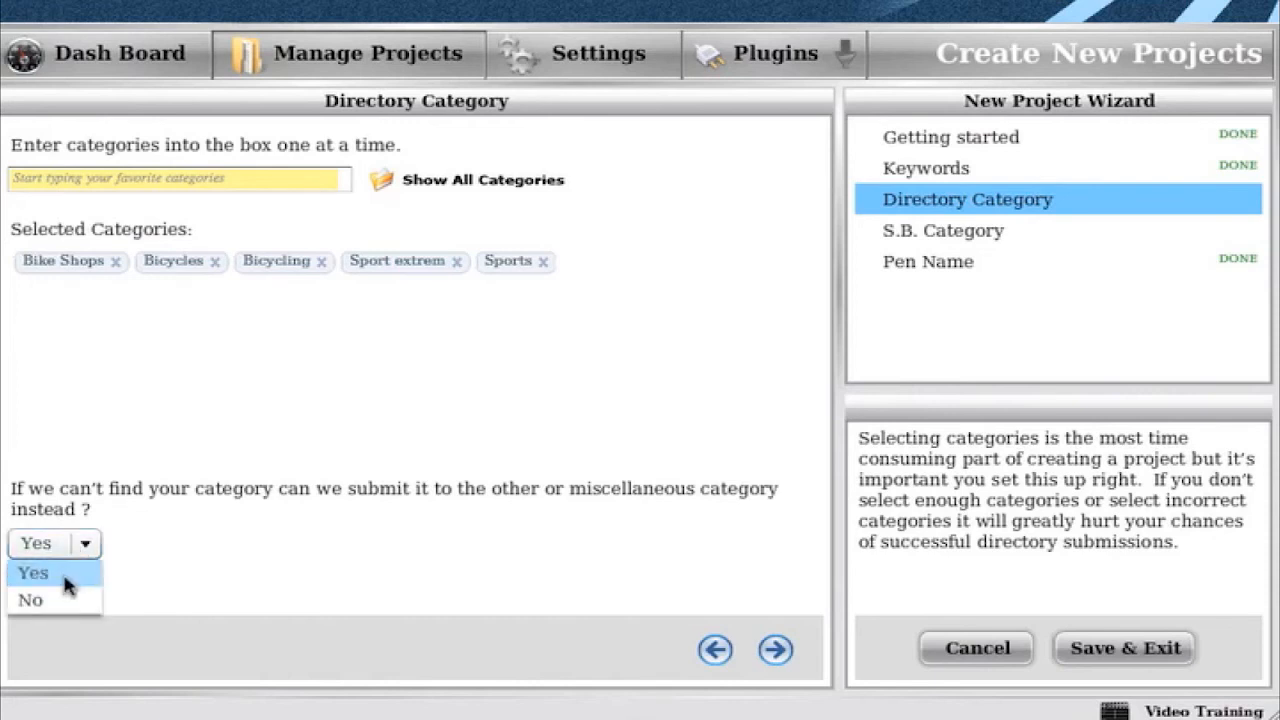
pyautogui.click(65, 578)
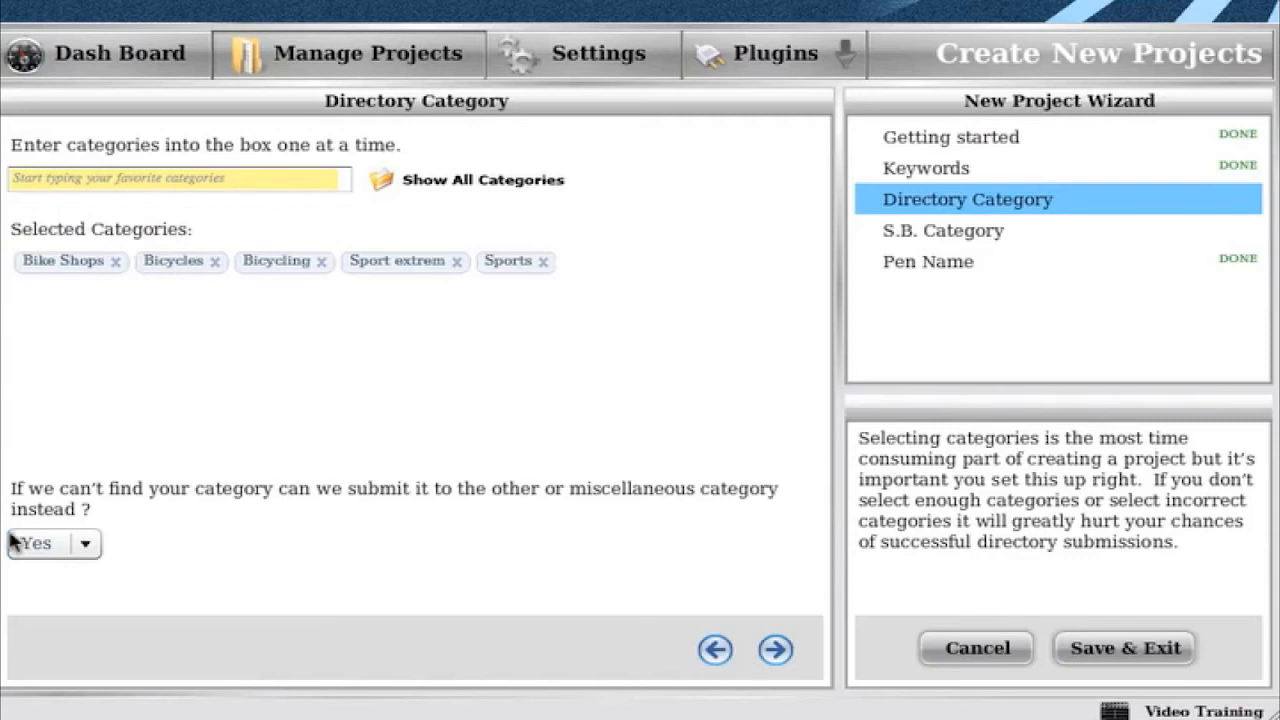
pyautogui.click(776, 652)
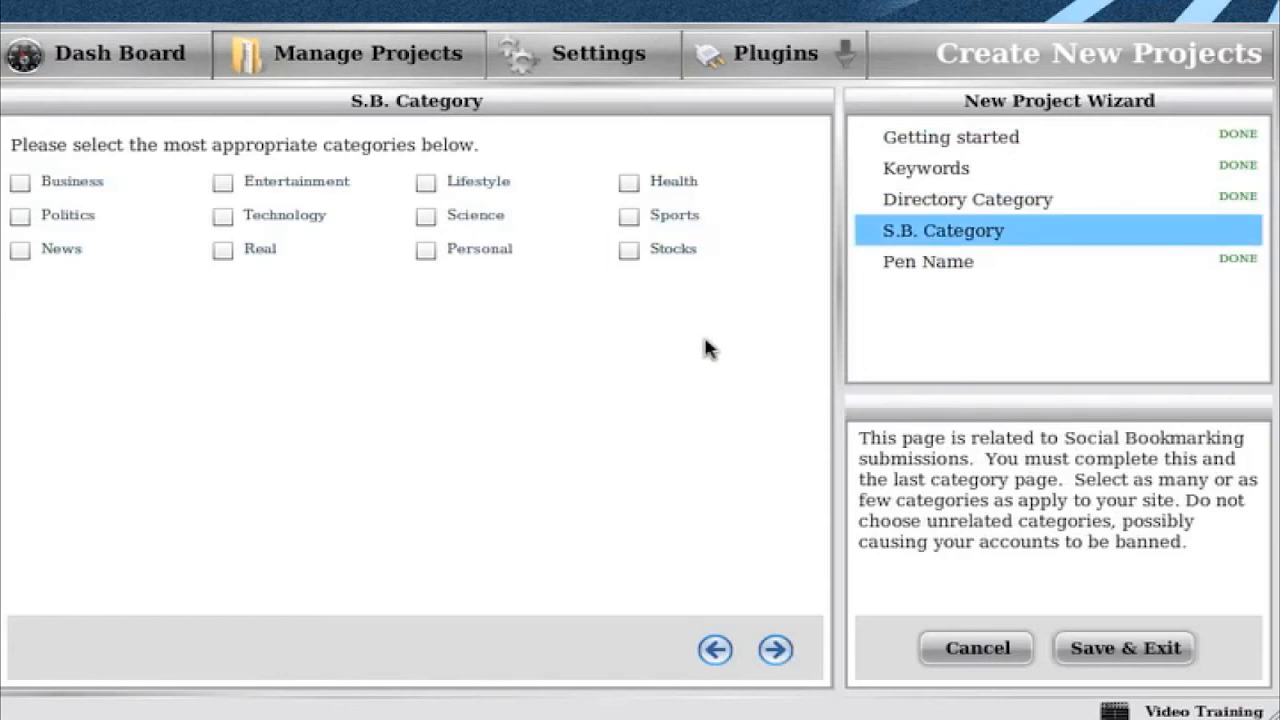
# - Tick Sports as the only social bookmarking category, unticking Stocks again
pyautogui.click(629, 217)
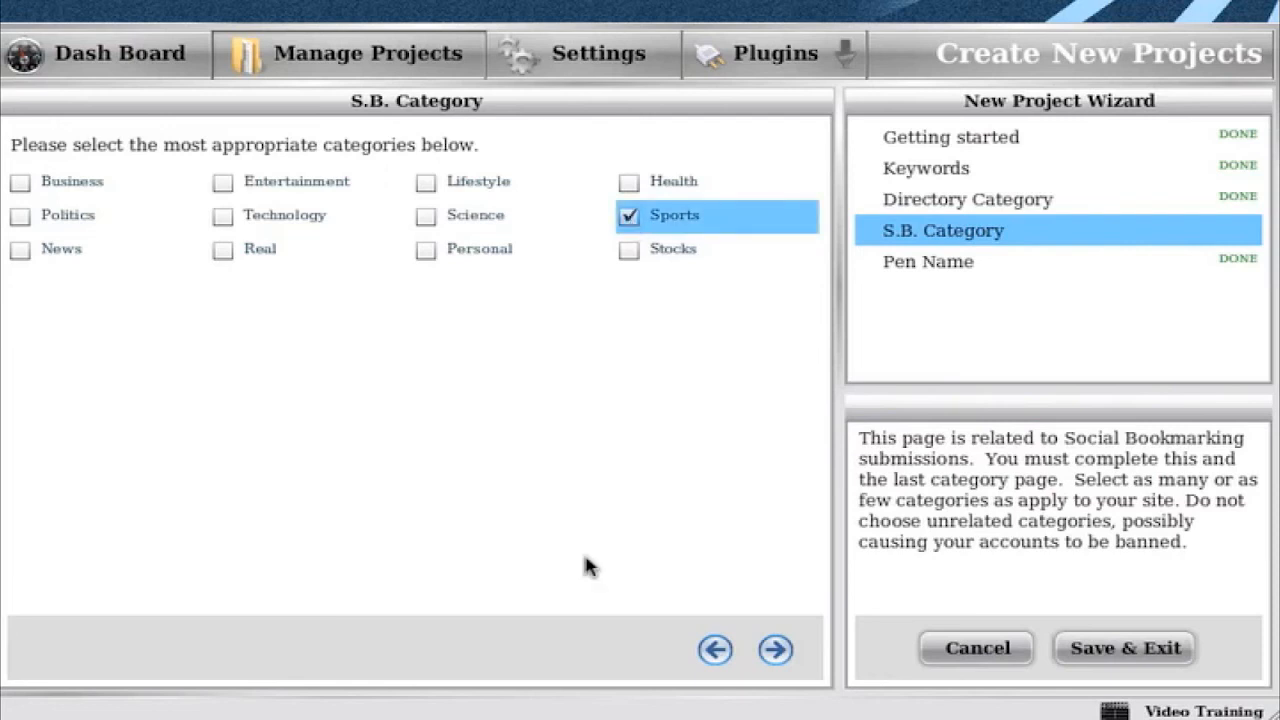
pyautogui.click(629, 250)
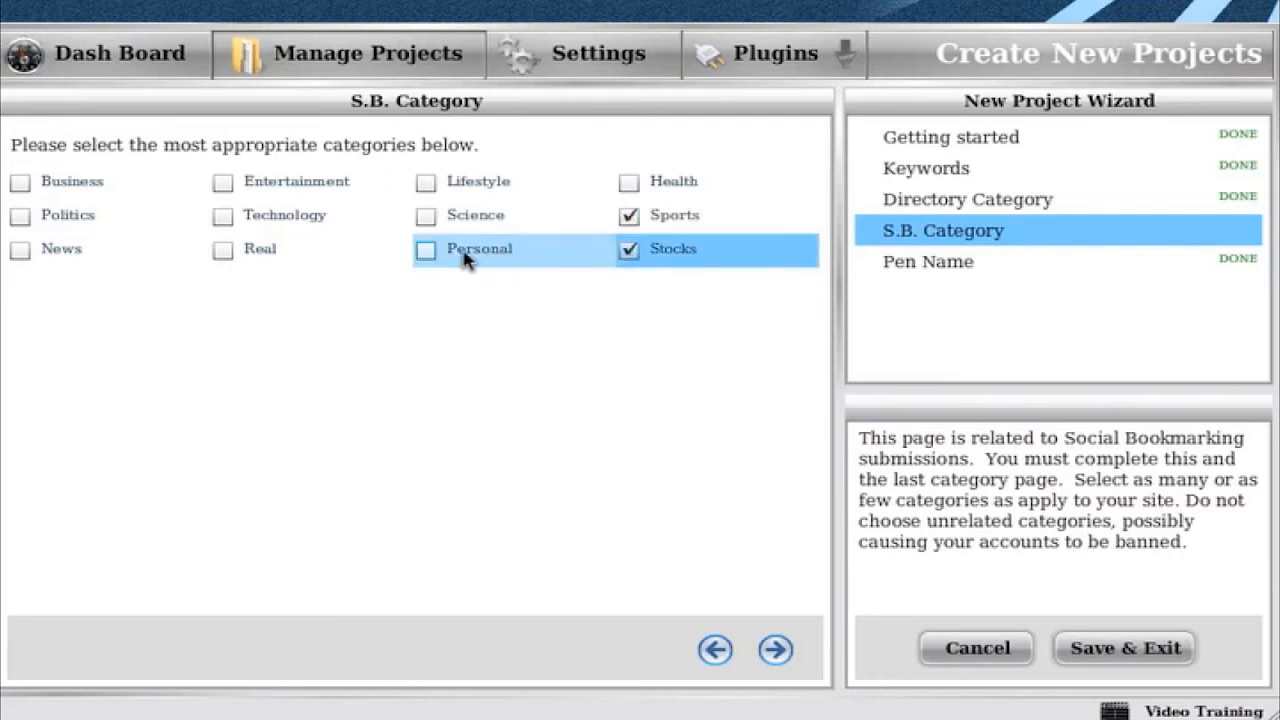
pyautogui.click(474, 259)
pyautogui.click(522, 260)
pyautogui.click(657, 249)
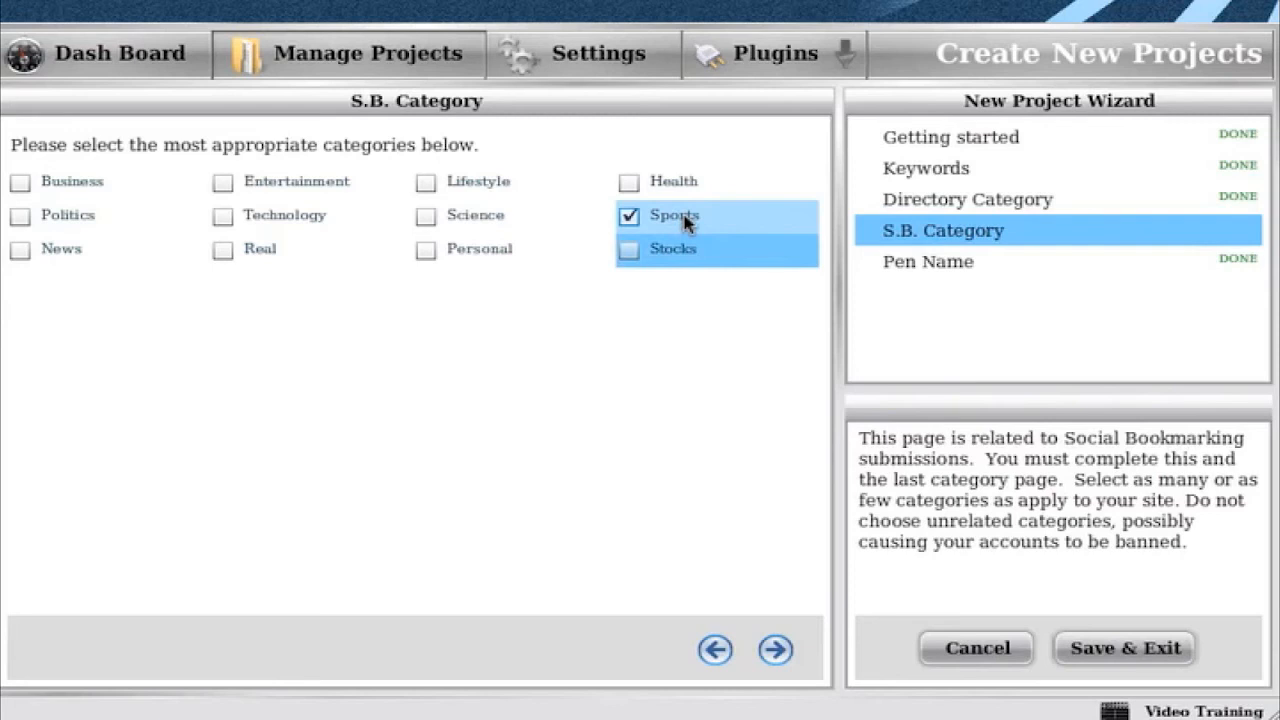
# - Move on to the Pen Name page, keeping the default name and email, and save the project
pyautogui.click(893, 270)
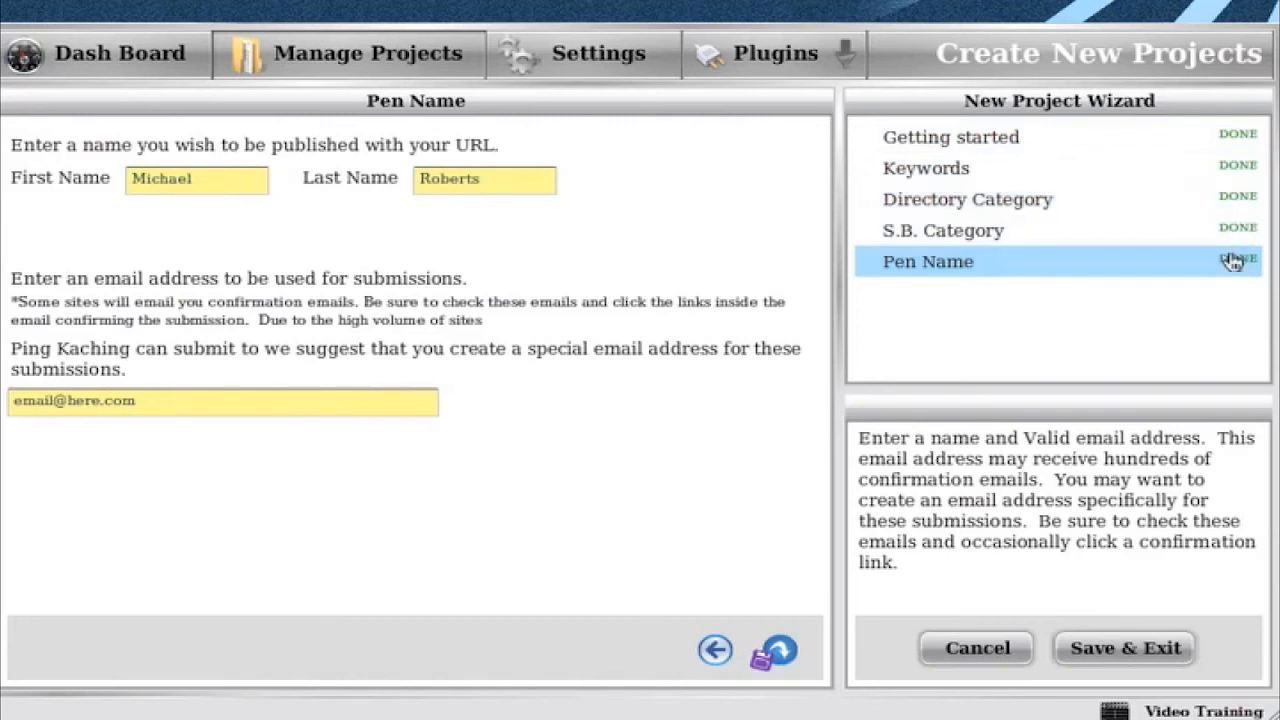
pyautogui.click(778, 652)
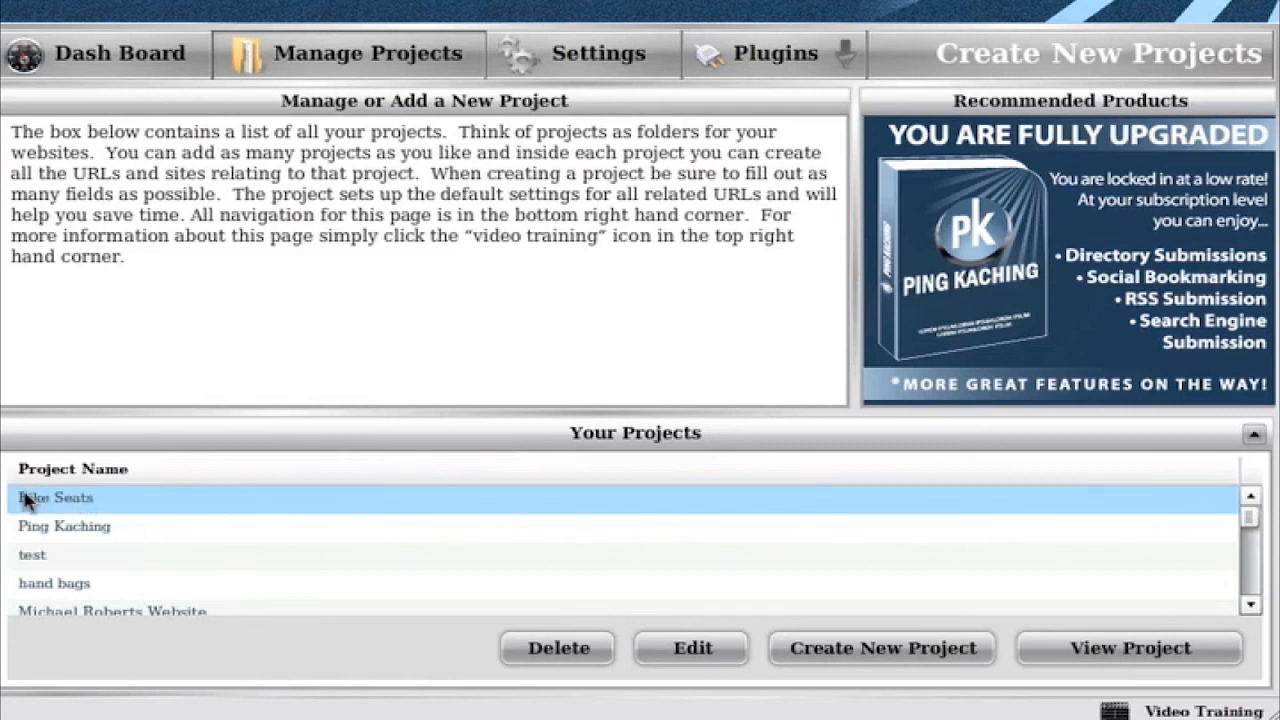
# - Open the Bike Seats project from the project list to view its URL list
pyautogui.doubleClick(148, 507)
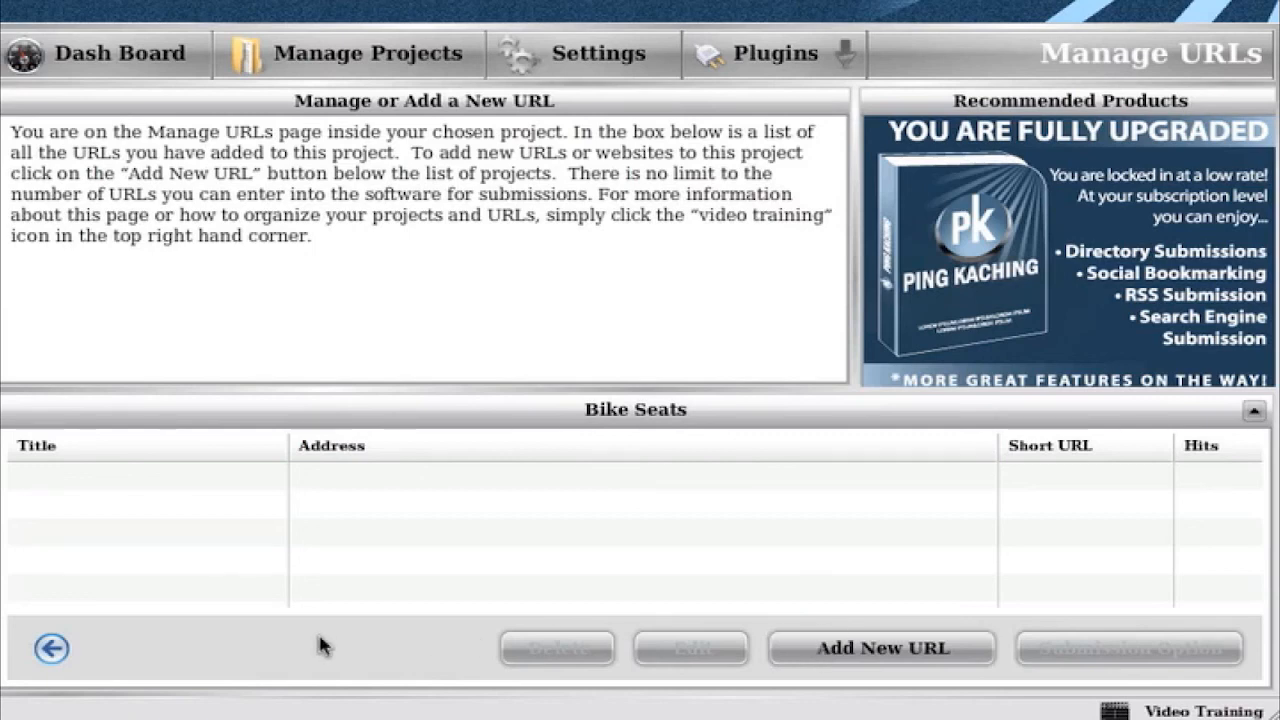
pyautogui.click(68, 652)
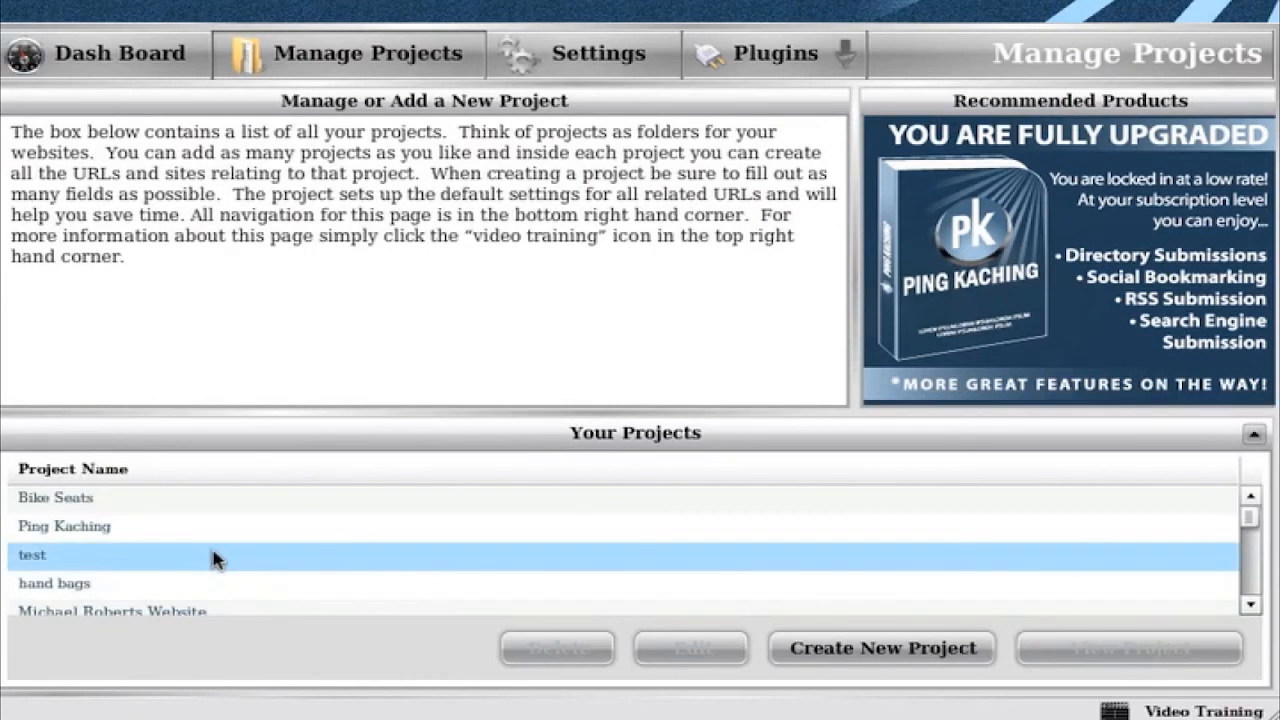
pyautogui.doubleClick(167, 505)
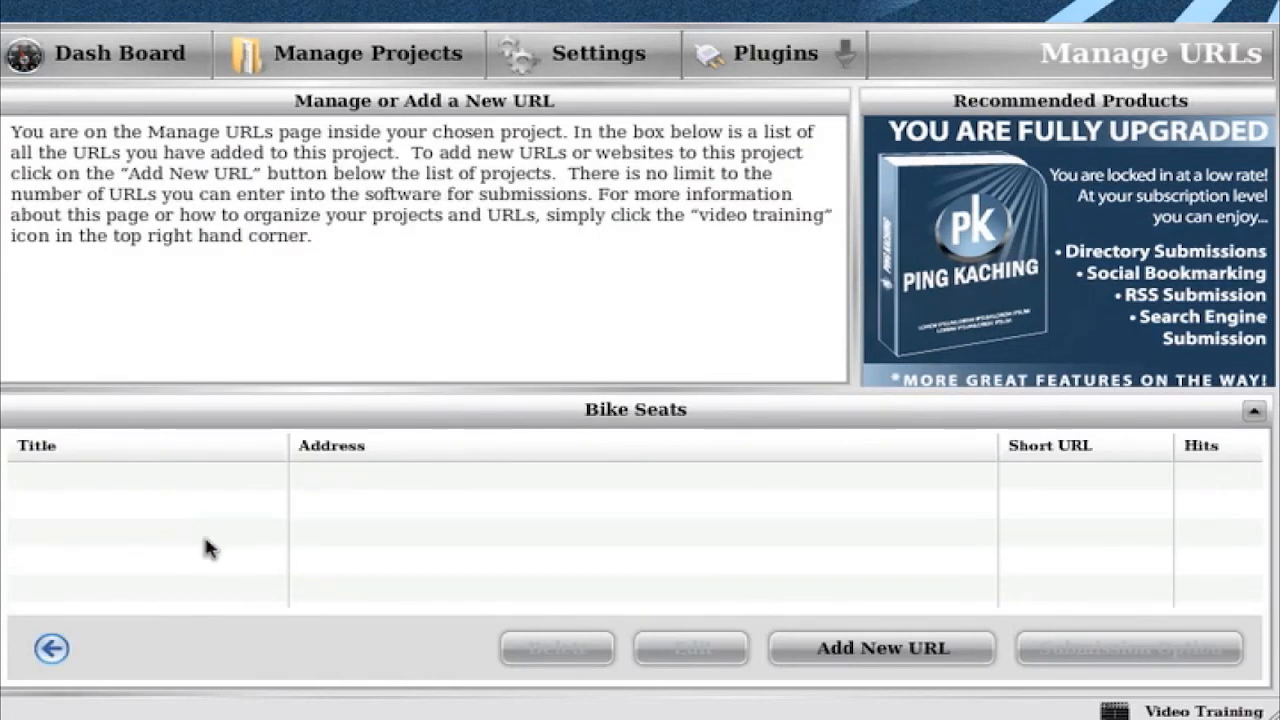